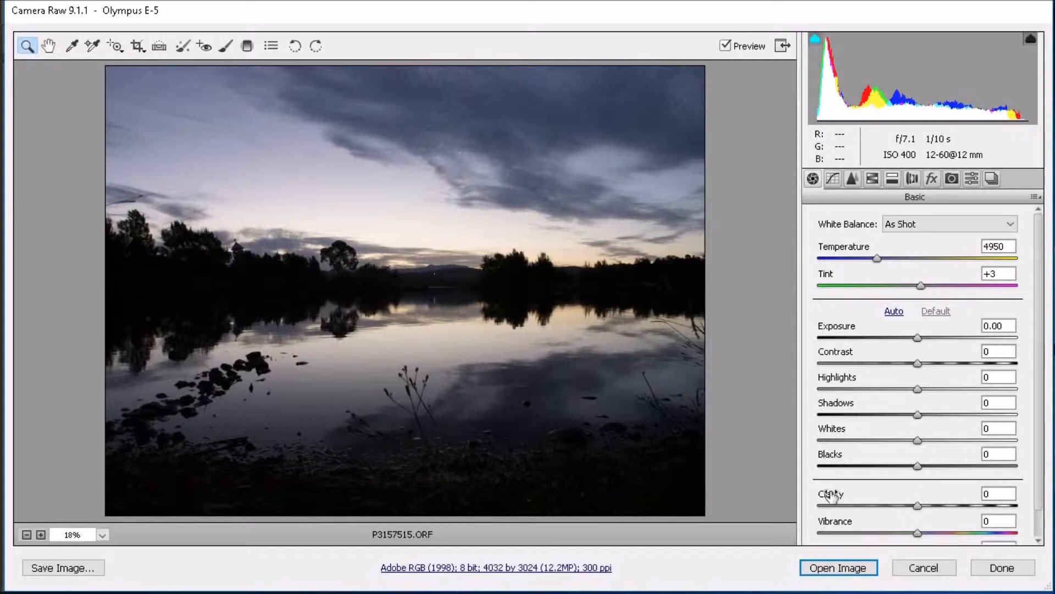
Set the white balance temperature to 4450 and the tint to -15.
scroll(849, 498, down, 1)
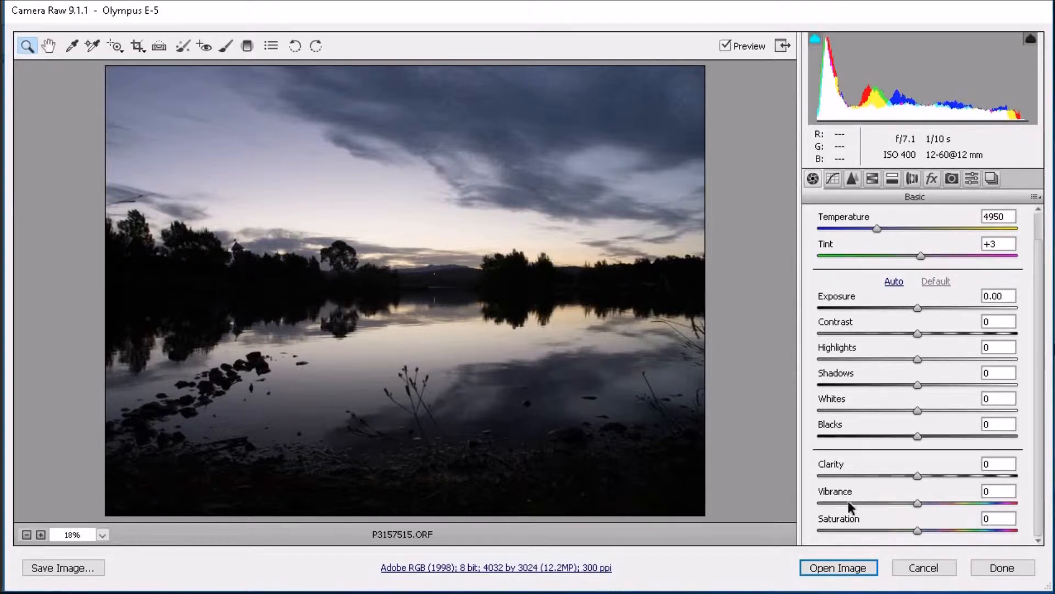
scroll(851, 465, up, 1)
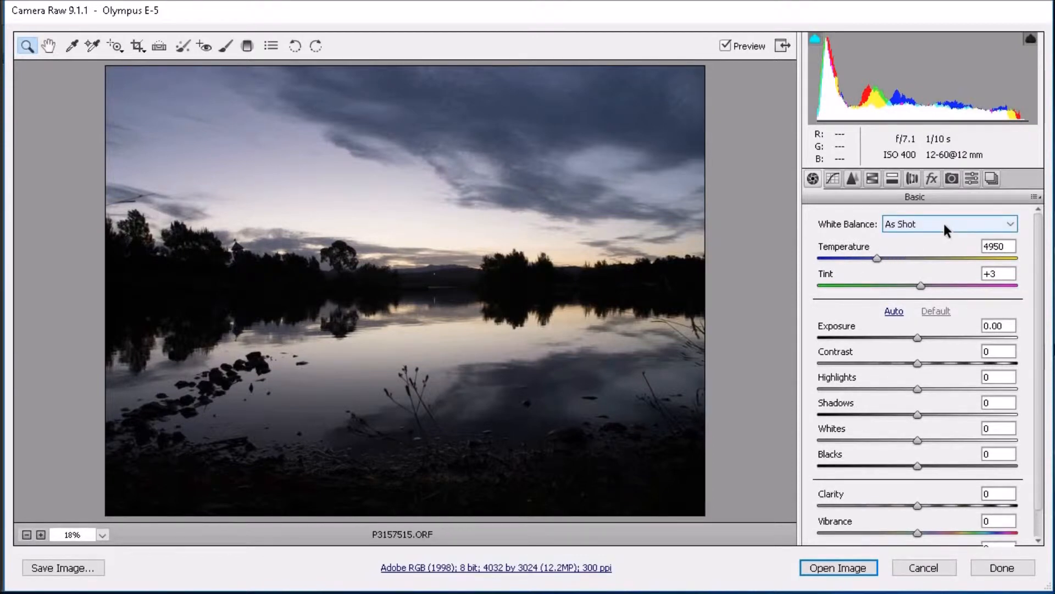
mouse_move(877, 256)
mouse_down()
mouse_move(835, 256)
mouse_move(949, 265)
mouse_move(852, 263)
mouse_move(869, 262)
mouse_up()
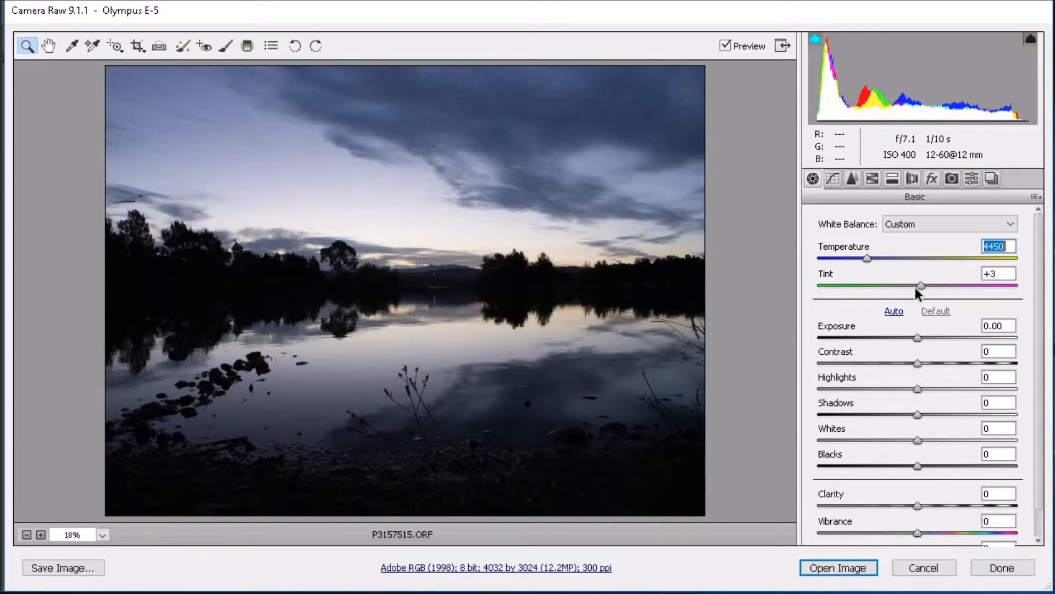
mouse_move(922, 285)
mouse_down()
mouse_move(968, 284)
mouse_move(846, 283)
mouse_move(903, 283)
mouse_up()
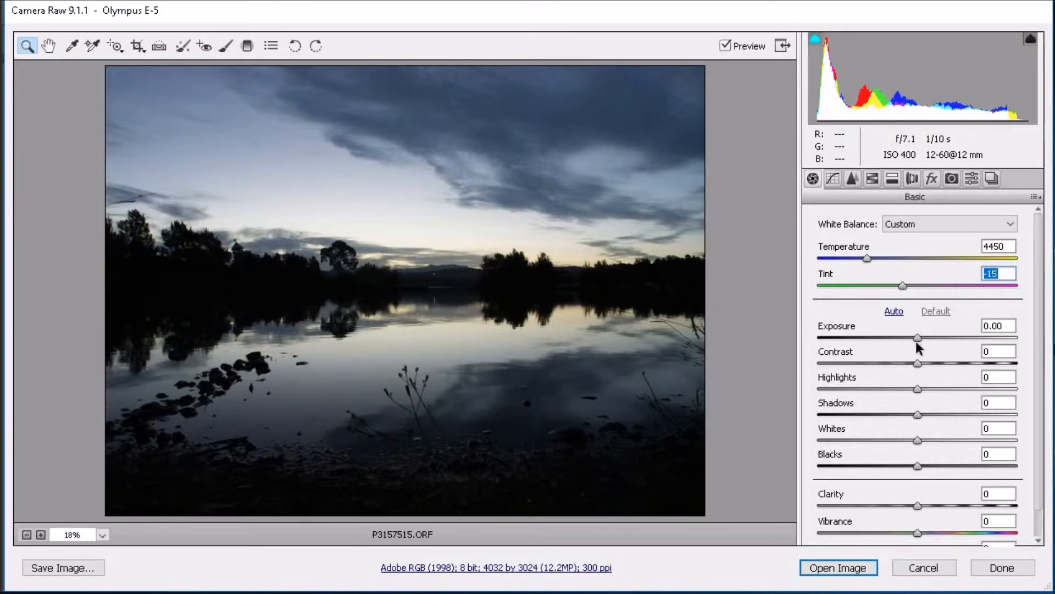
Set exposure to -0.40, contrast +9, highlights +13, shadows +5, whites +13, blacks +9, clarity +25, vibrance +23 and saturation +20.
drag(916, 334, 908, 332)
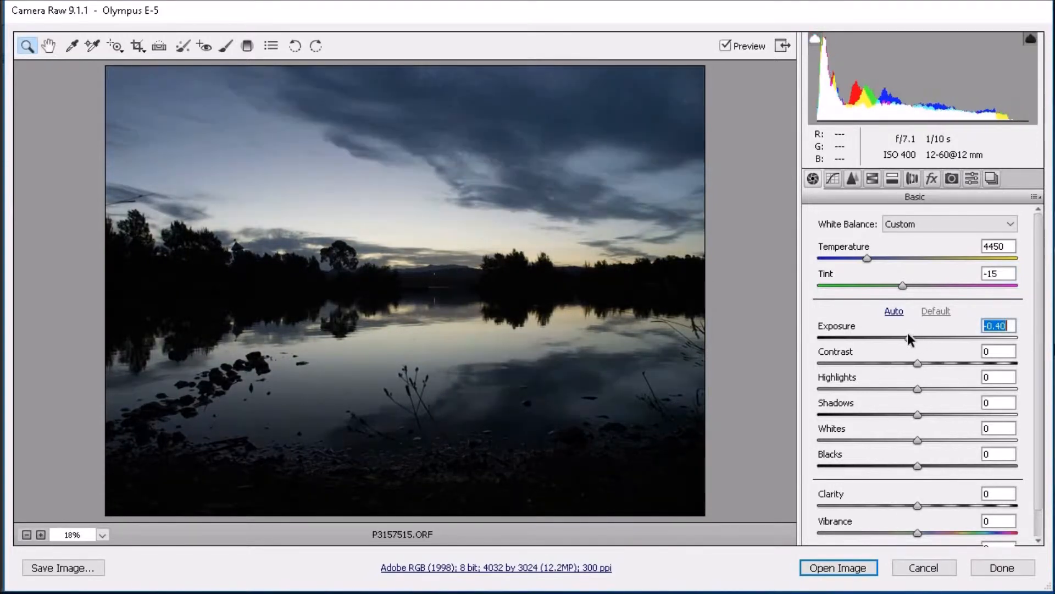
key(Tab)
drag(926, 365, 926, 464)
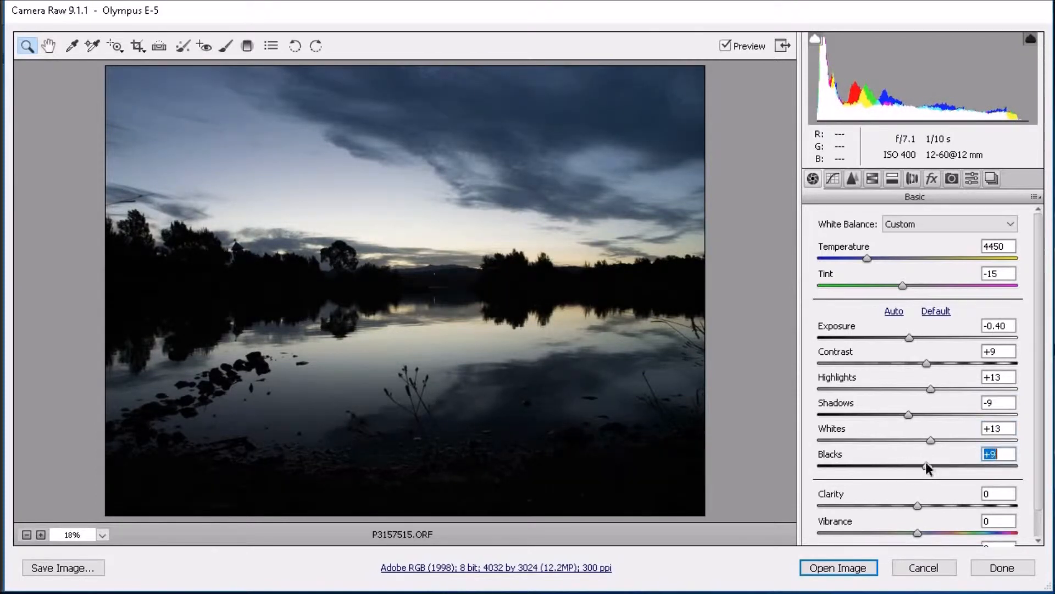
drag(907, 414, 922, 415)
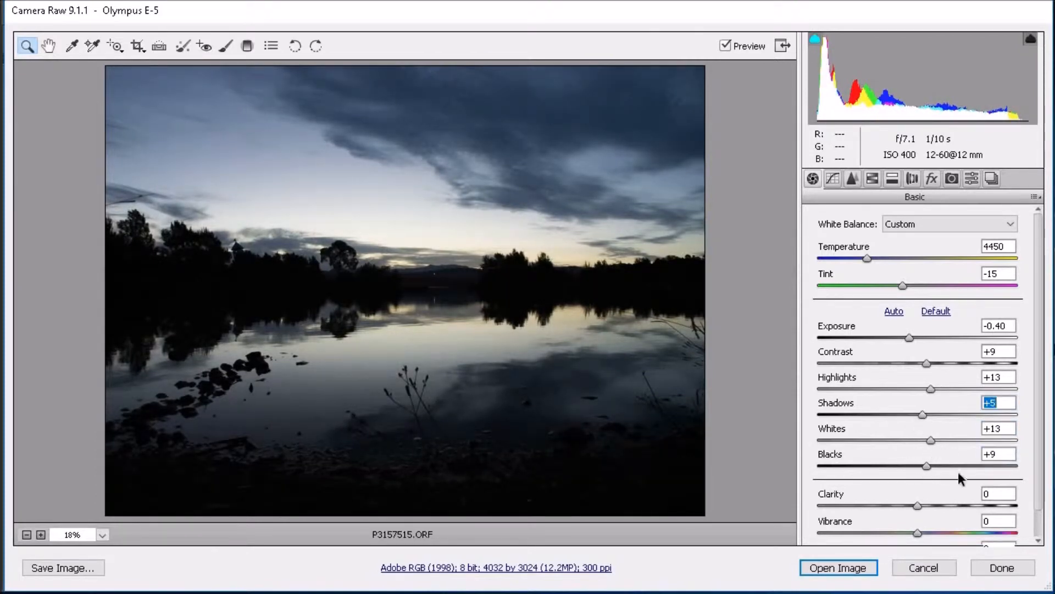
scroll(958, 472, down, 1)
drag(919, 475, 941, 530)
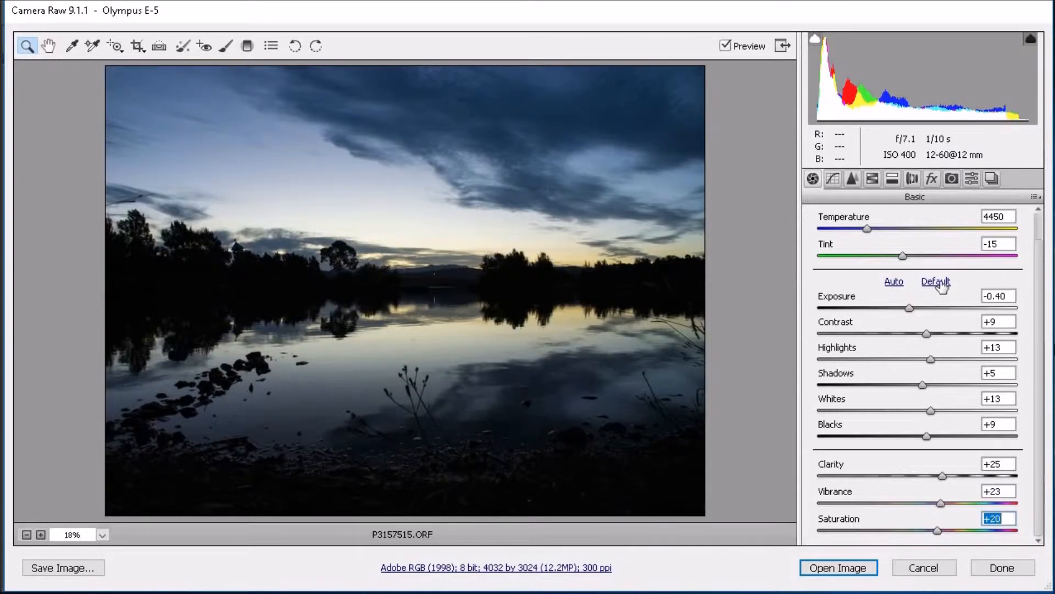
Adjust the highlights and lights of the parametric tone curve slightly.
click(833, 178)
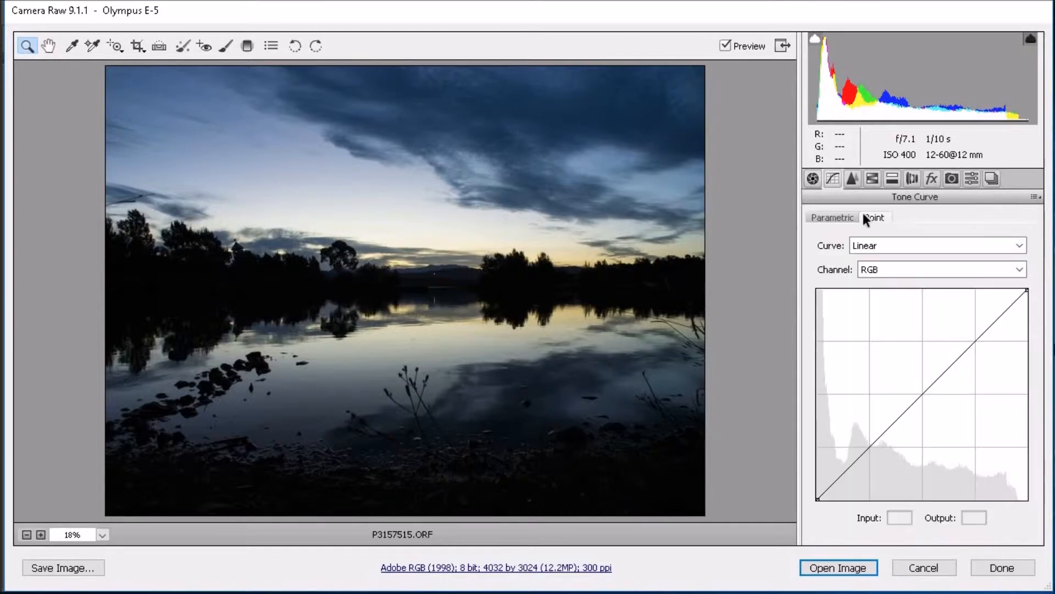
click(836, 216)
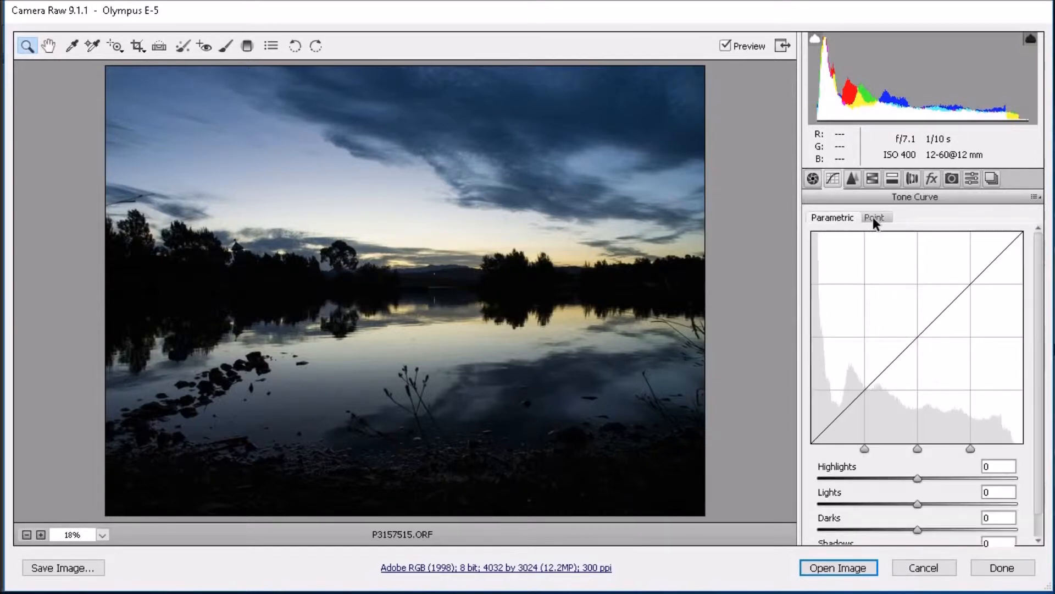
drag(915, 479, 899, 502)
Shape the RGB point curve with points at input 125 to output 109, 186 to 166, and 41 to 50.
click(882, 216)
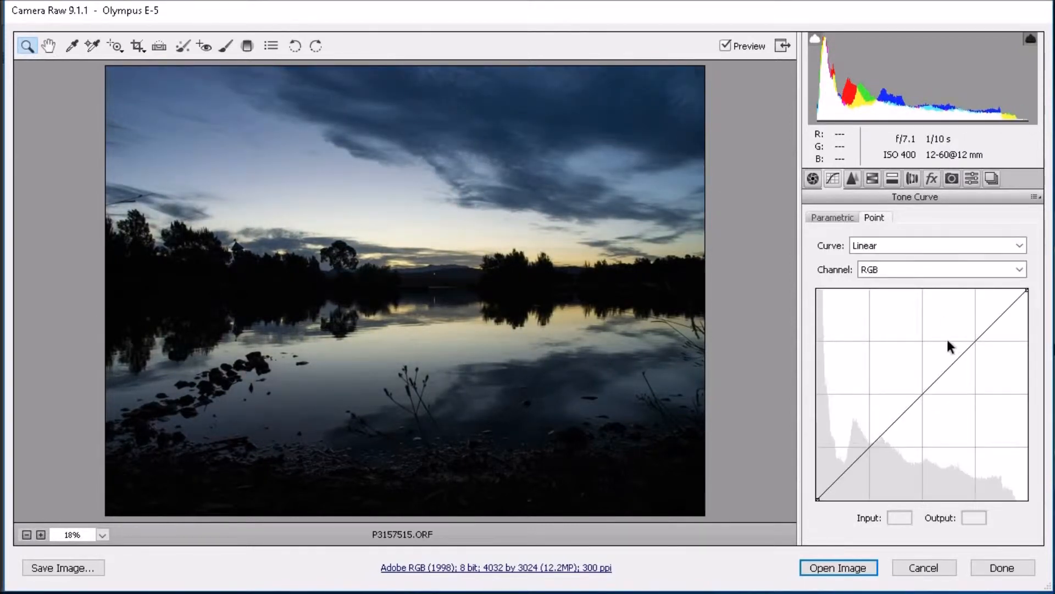
mouse_move(921, 394)
mouse_down()
mouse_move(900, 384)
mouse_move(921, 410)
mouse_up()
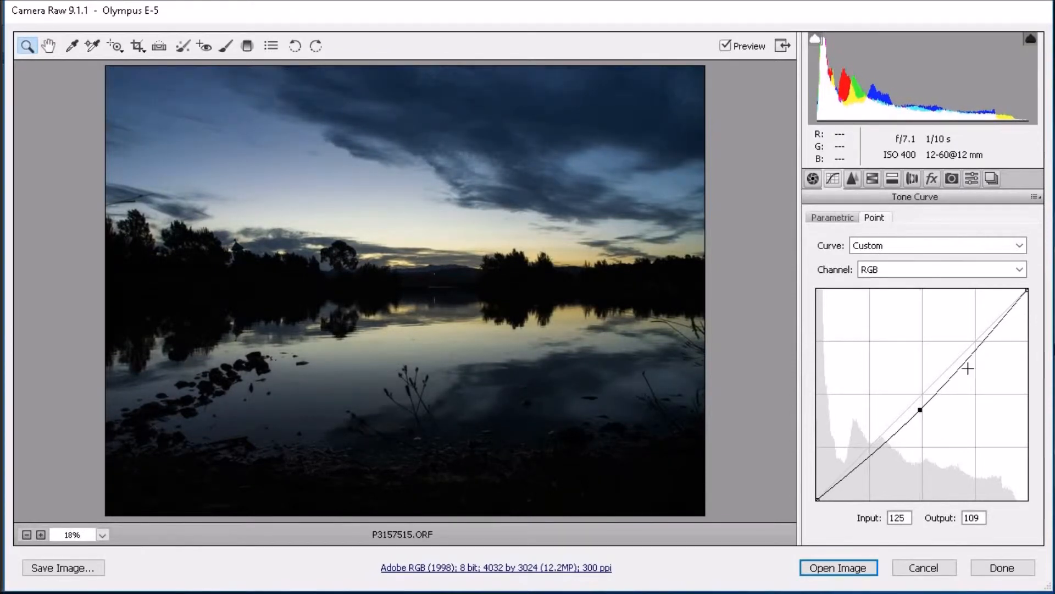
mouse_move(969, 359)
mouse_down()
mouse_move(959, 348)
mouse_move(971, 362)
mouse_up()
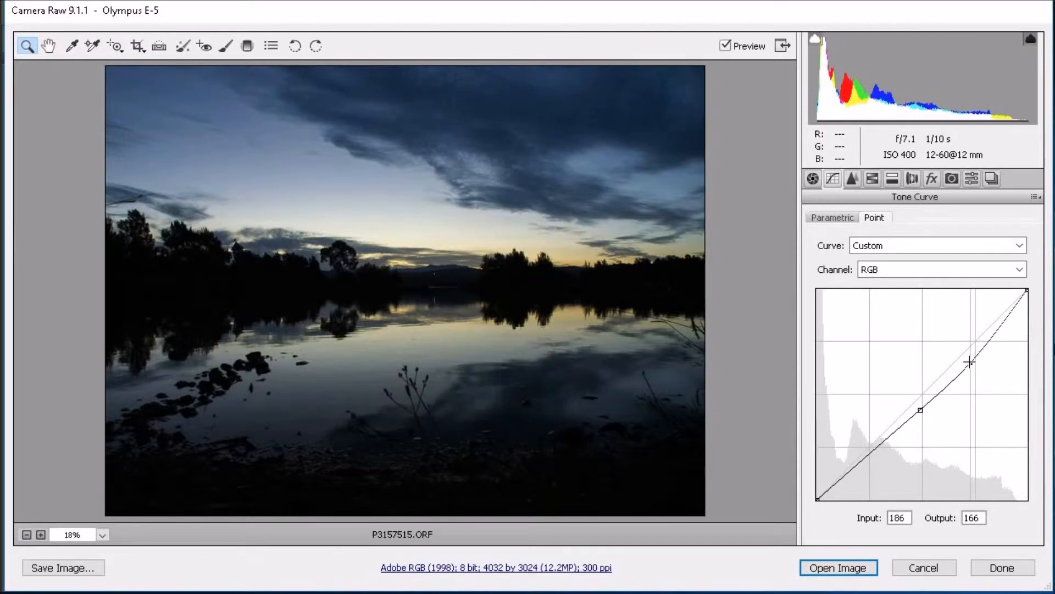
drag(860, 463, 849, 458)
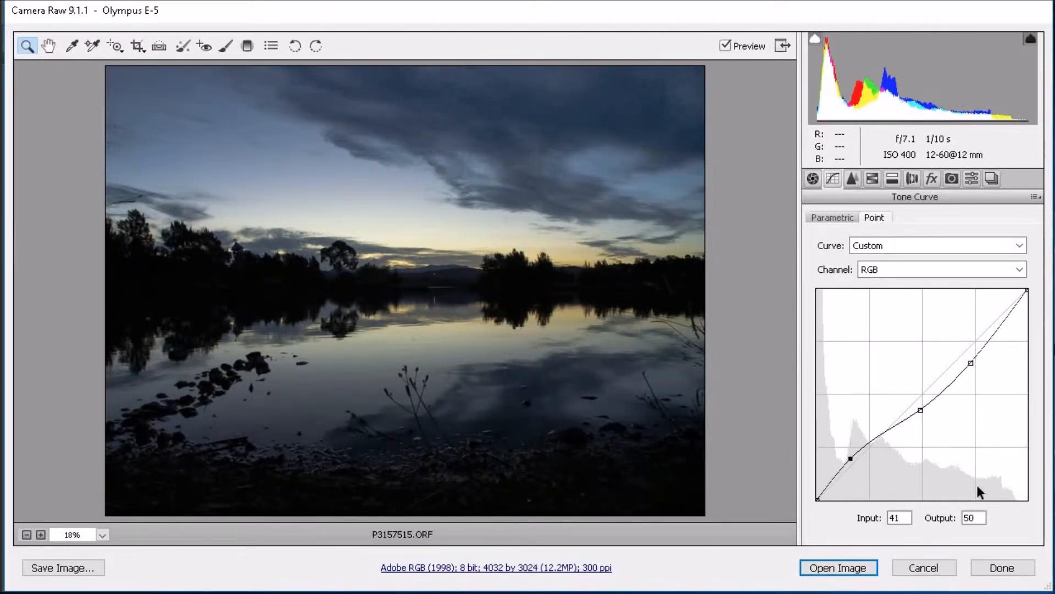
Try a luminance noise reduction of 38 and return it to 0.
click(853, 179)
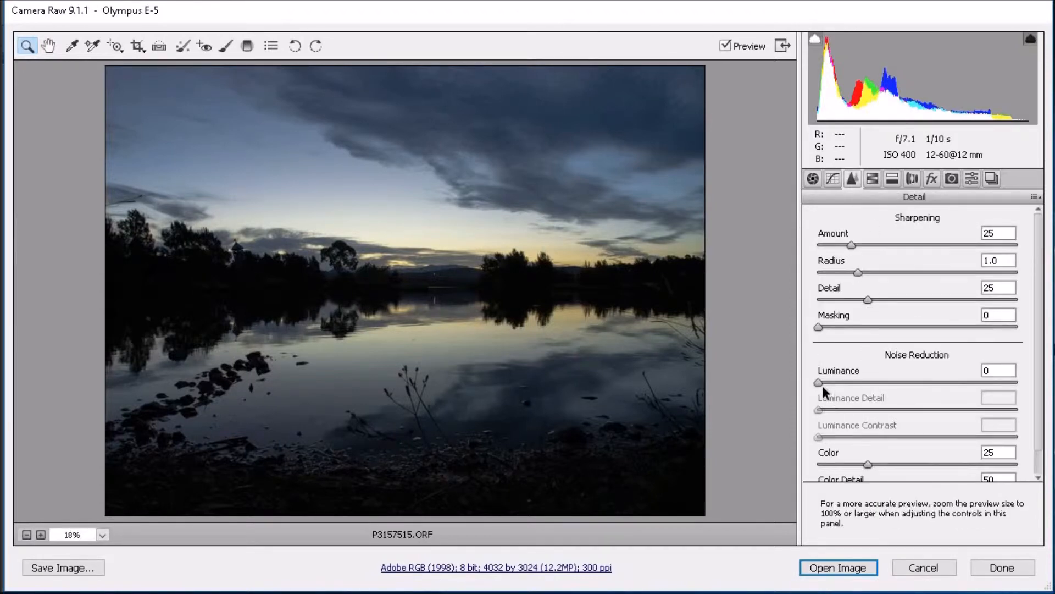
drag(818, 382, 892, 385)
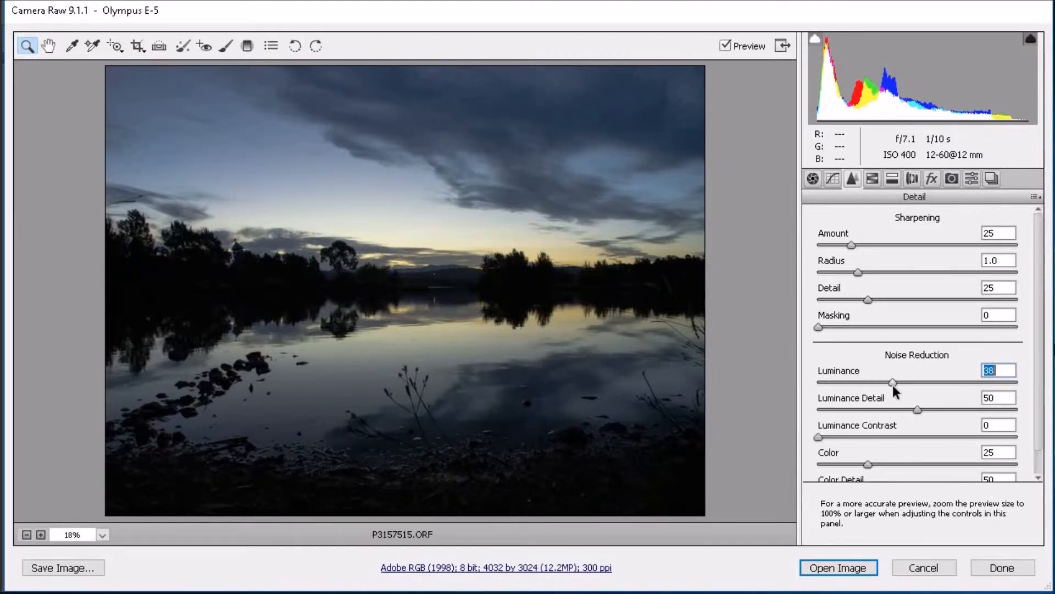
drag(859, 381, 817, 380)
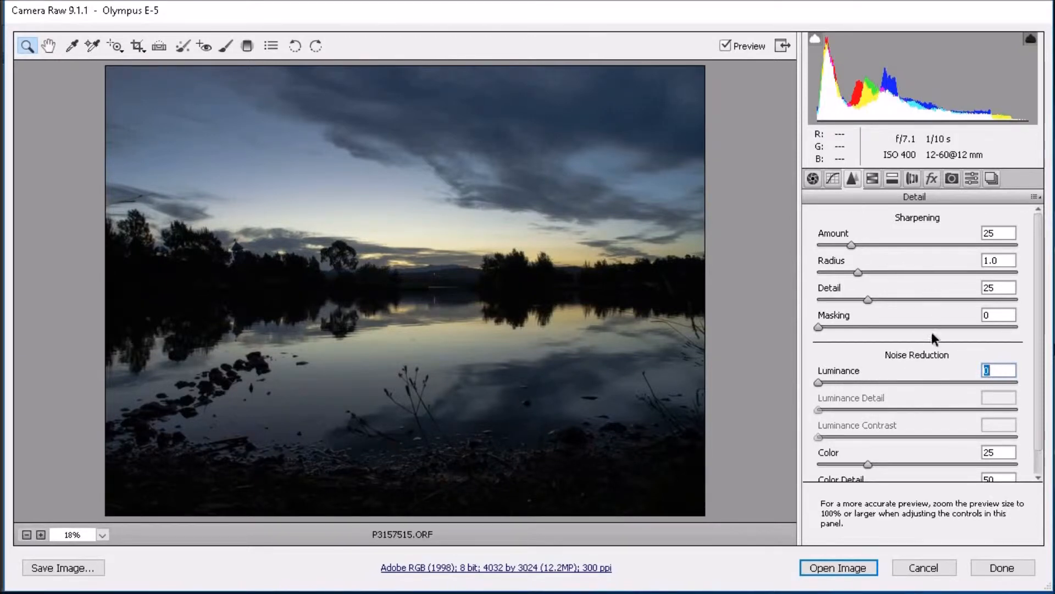
scroll(931, 361, down, 1)
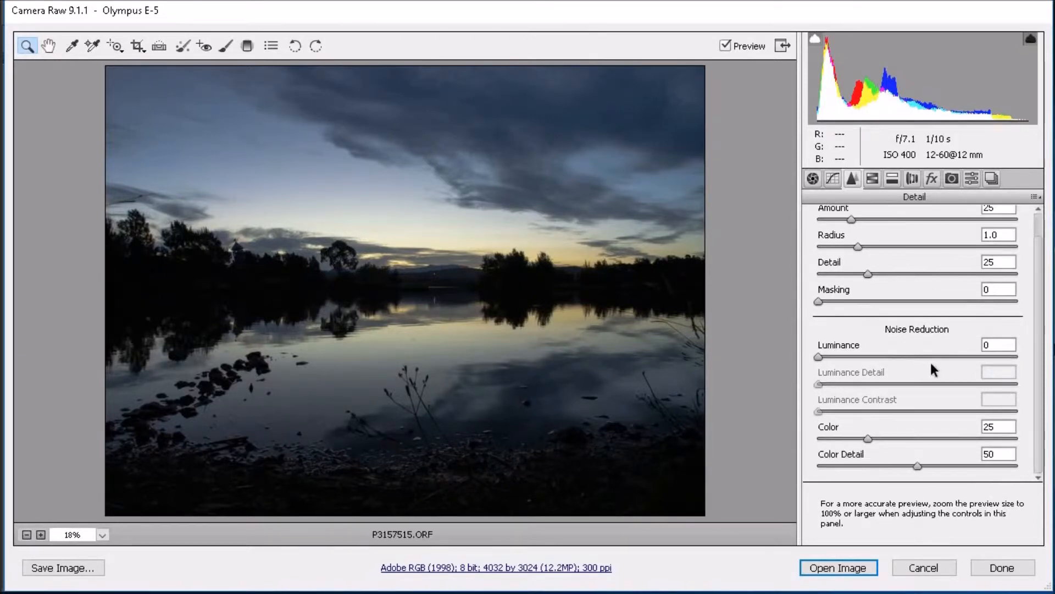
scroll(931, 355, up, 1)
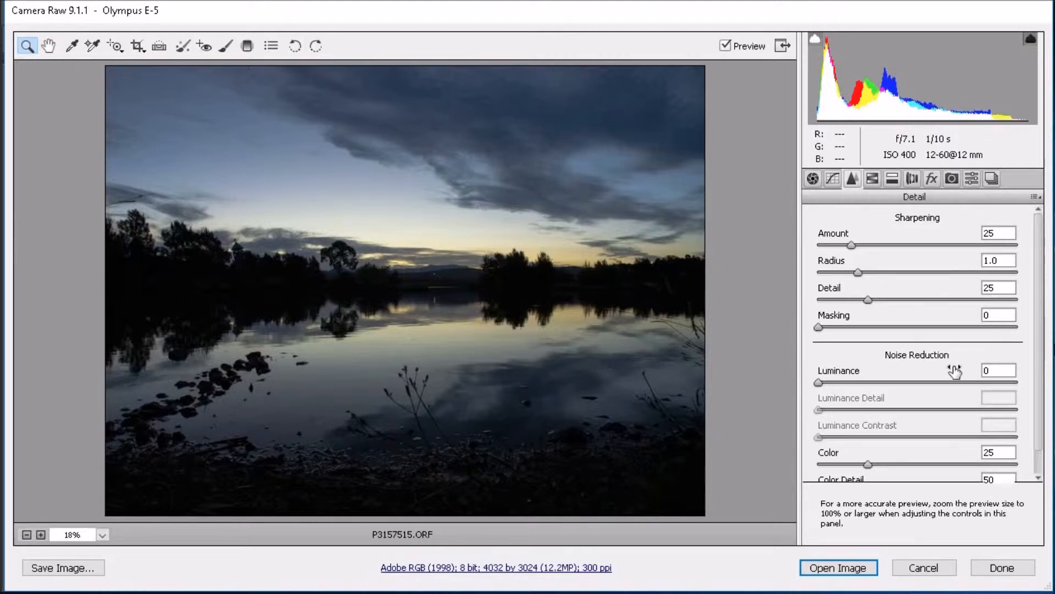
Set the sharpening amount to 29, radius to 1.0 and detail to 26.
mouse_move(852, 246)
mouse_down()
mouse_move(897, 252)
mouse_move(850, 248)
mouse_up()
click(866, 272)
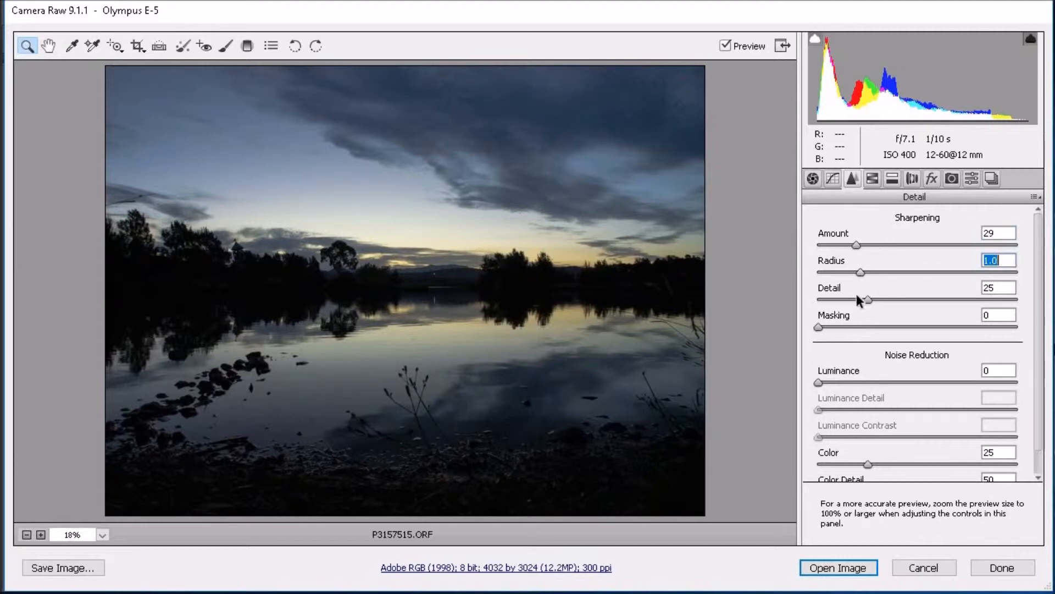
click(873, 299)
mouse_move(873, 299)
mouse_down()
mouse_move(882, 298)
mouse_move(871, 299)
mouse_up()
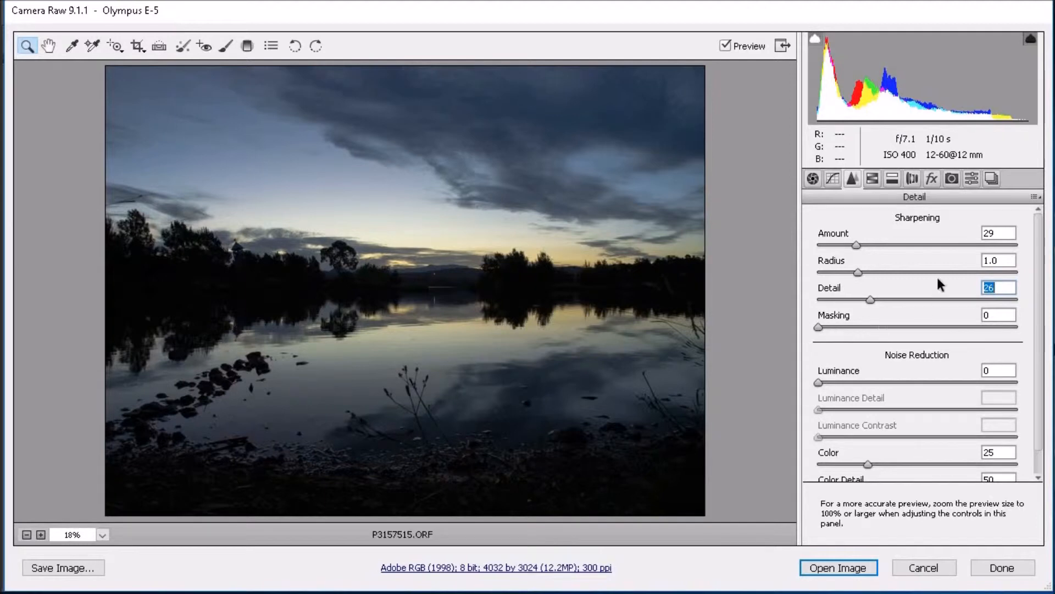
scroll(942, 297, down, 1)
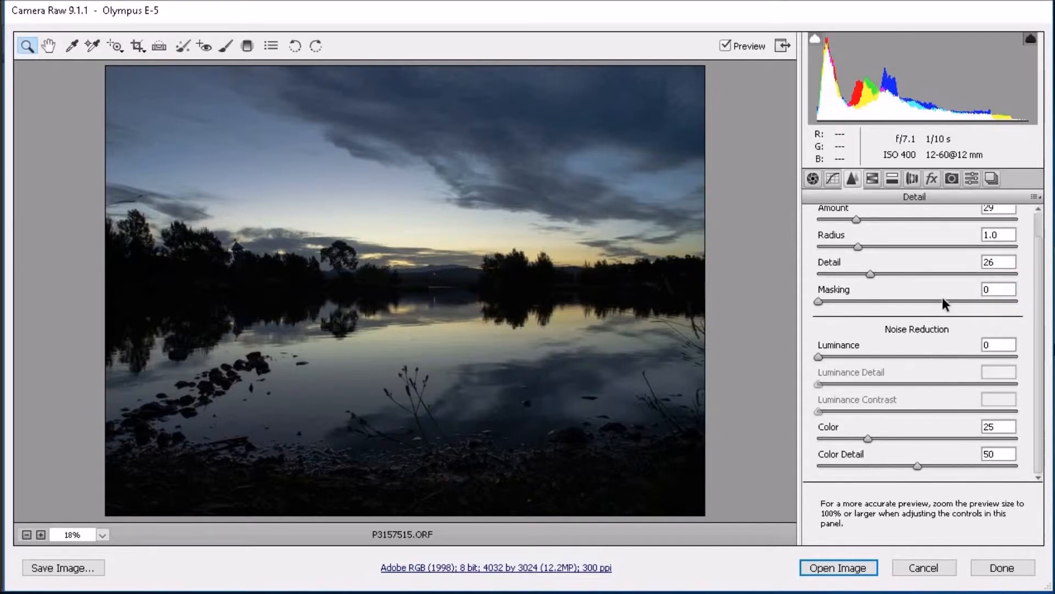
Shift the HSL hue of the reds to -35 and of the yellows to -60.
click(892, 178)
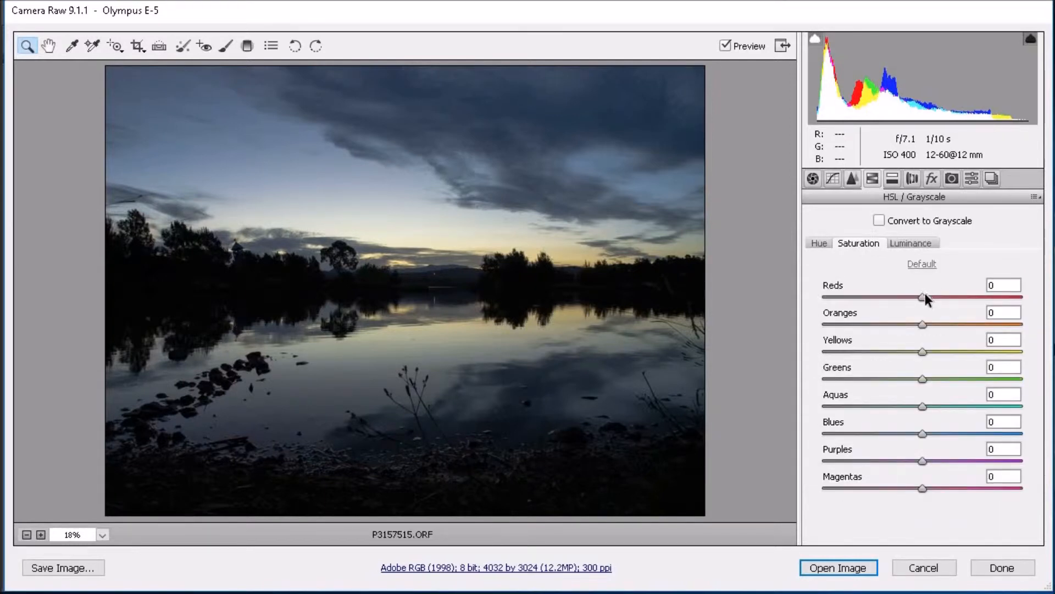
click(820, 243)
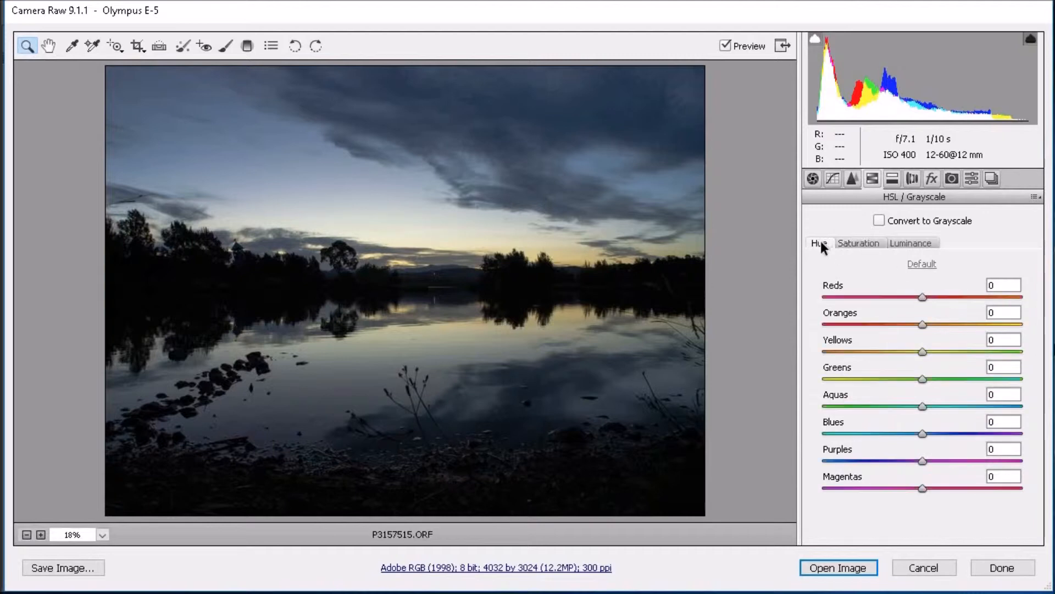
click(847, 244)
click(912, 242)
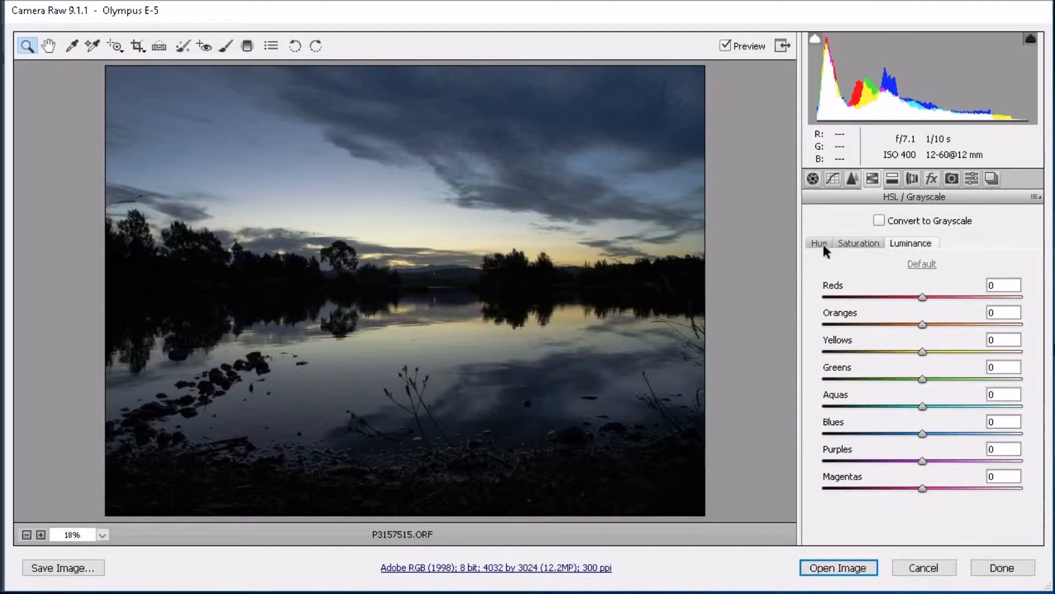
click(826, 247)
drag(922, 297, 889, 296)
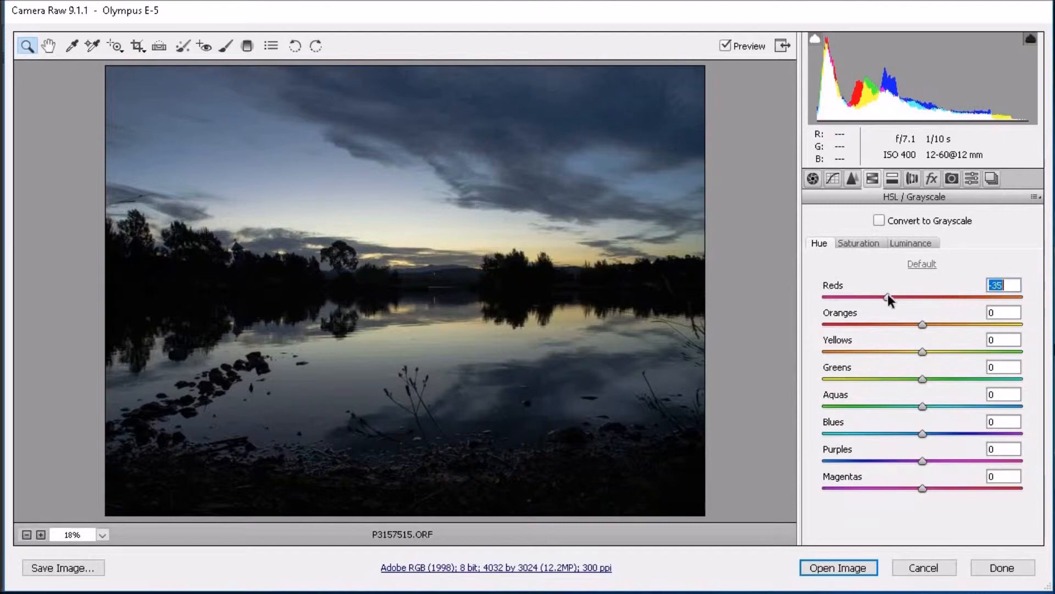
drag(923, 351, 863, 352)
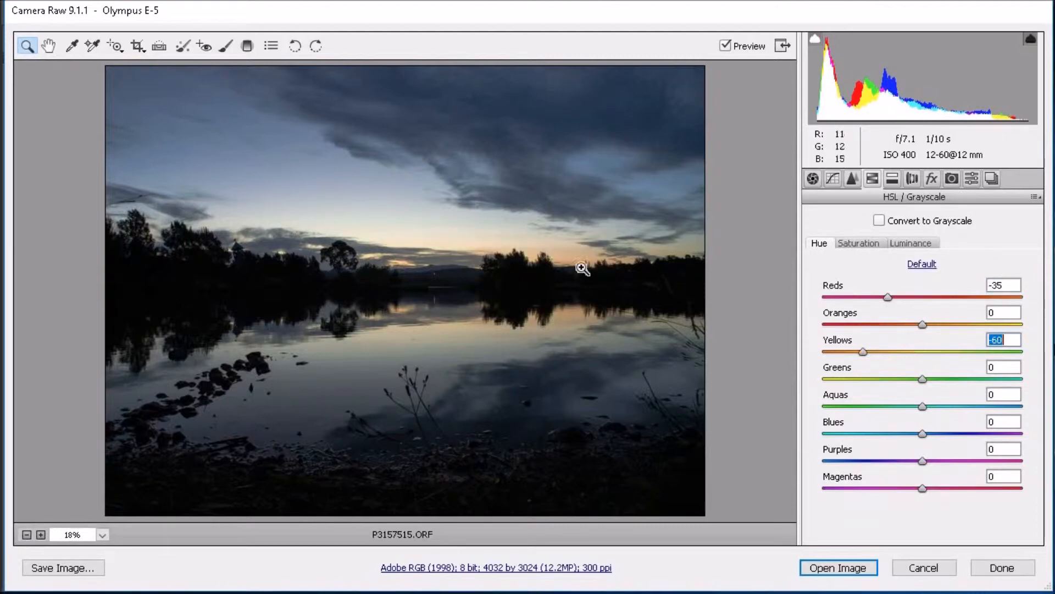
Set the HSL luminance of the oranges to -50.
click(863, 241)
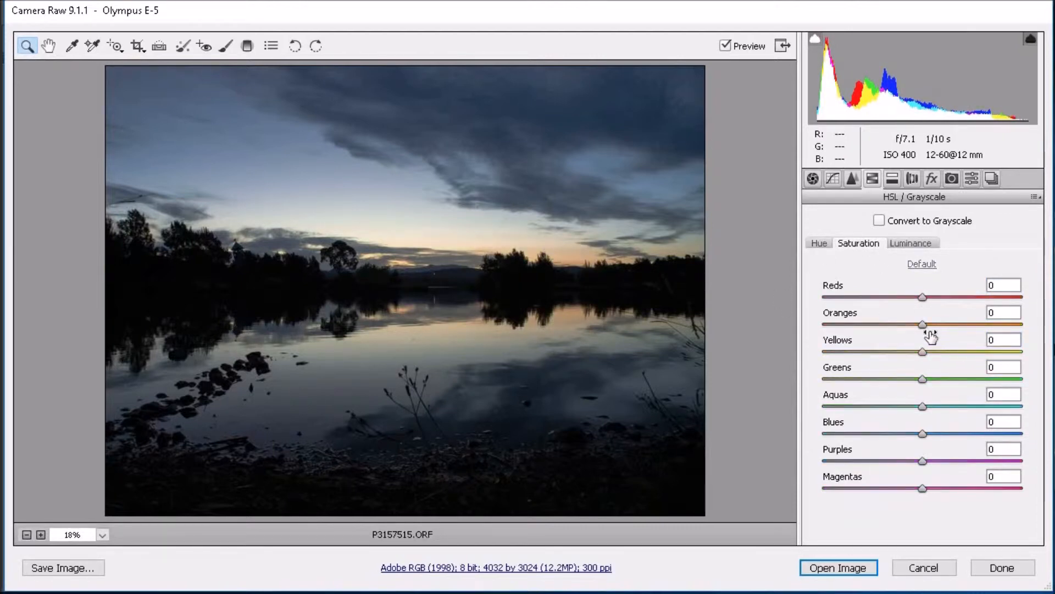
click(925, 243)
click(873, 324)
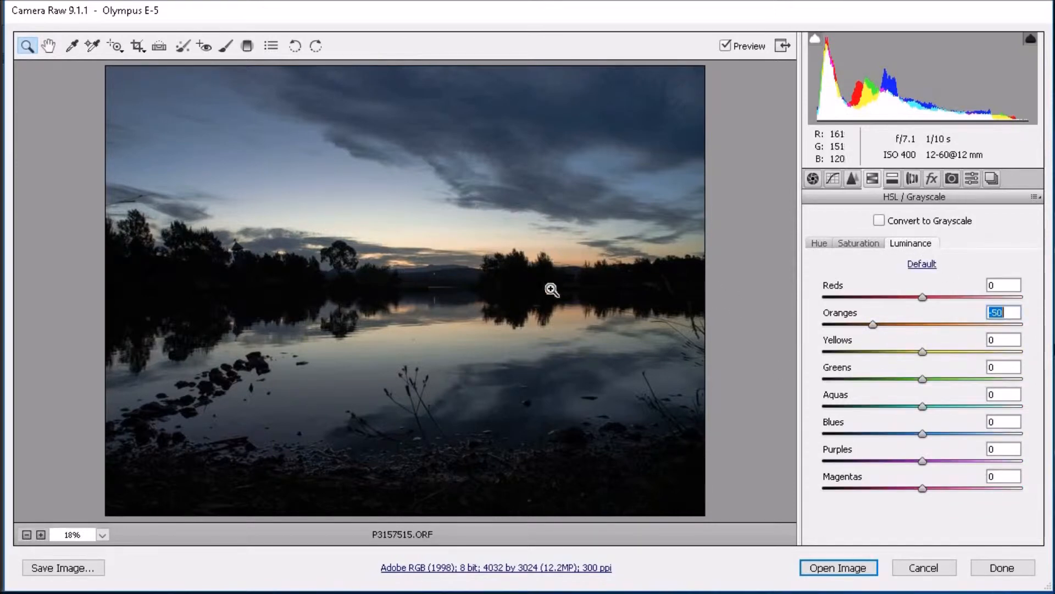
Try a luminance of +99 for greens and +100 for every other colour except oranges, and restore the luminance defaults.
drag(922, 297, 1027, 309)
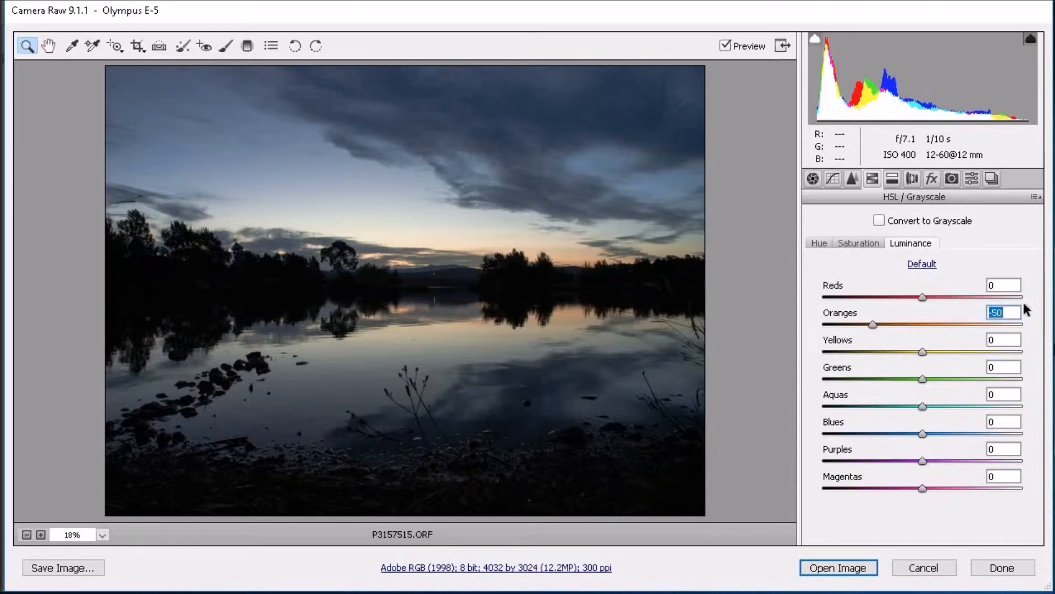
drag(922, 351, 1044, 367)
drag(926, 378, 1025, 379)
drag(922, 406, 1031, 404)
drag(935, 433, 1028, 434)
drag(924, 461, 1031, 462)
drag(922, 488, 1028, 489)
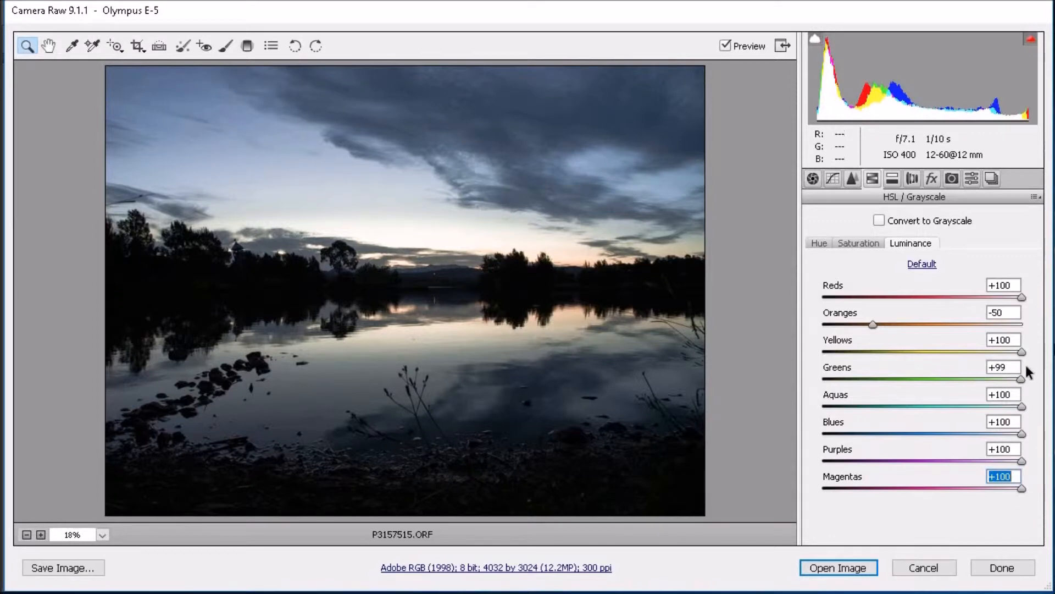
click(922, 265)
Set the oranges' luminance to -45, and set saturation to reds -22, oranges +35, yellows +25, greens +30, purples +23 and magentas +20.
drag(922, 324, 860, 329)
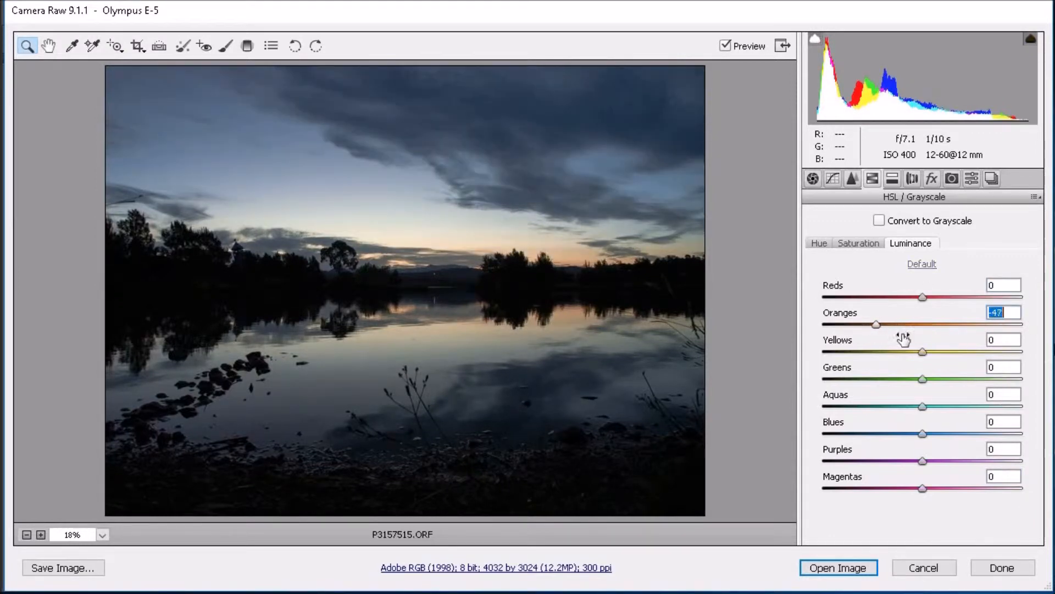
click(859, 244)
drag(980, 324, 901, 298)
drag(923, 352, 952, 380)
drag(922, 460, 942, 488)
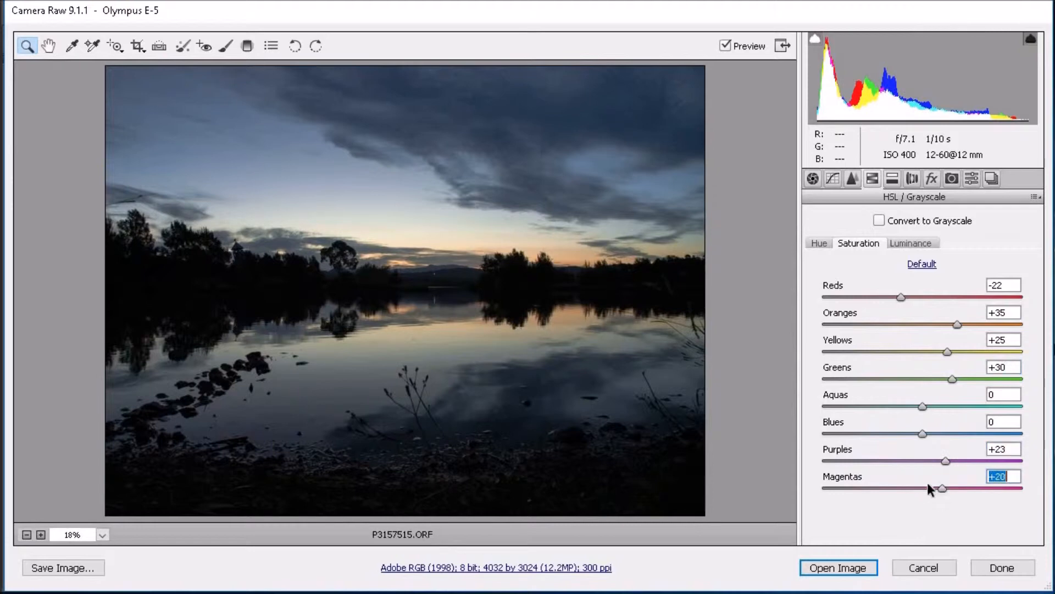
Set the HSL luminance of the aquas to -50, blues to -23, purples to -3 and magentas to -33.
drag(922, 406, 881, 461)
click(906, 243)
drag(928, 487, 889, 488)
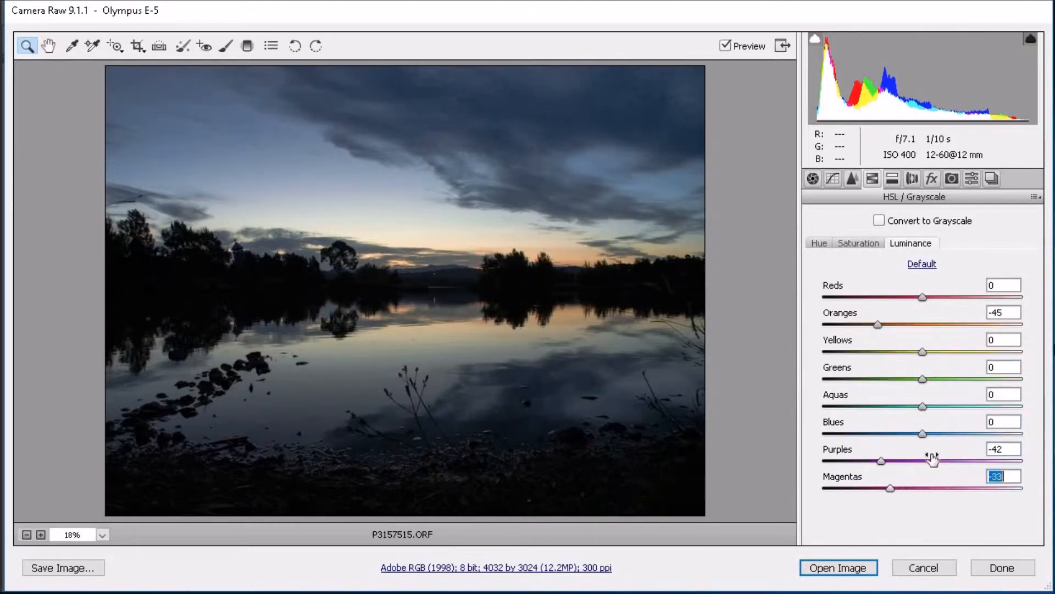
drag(923, 406, 873, 406)
click(901, 437)
click(922, 444)
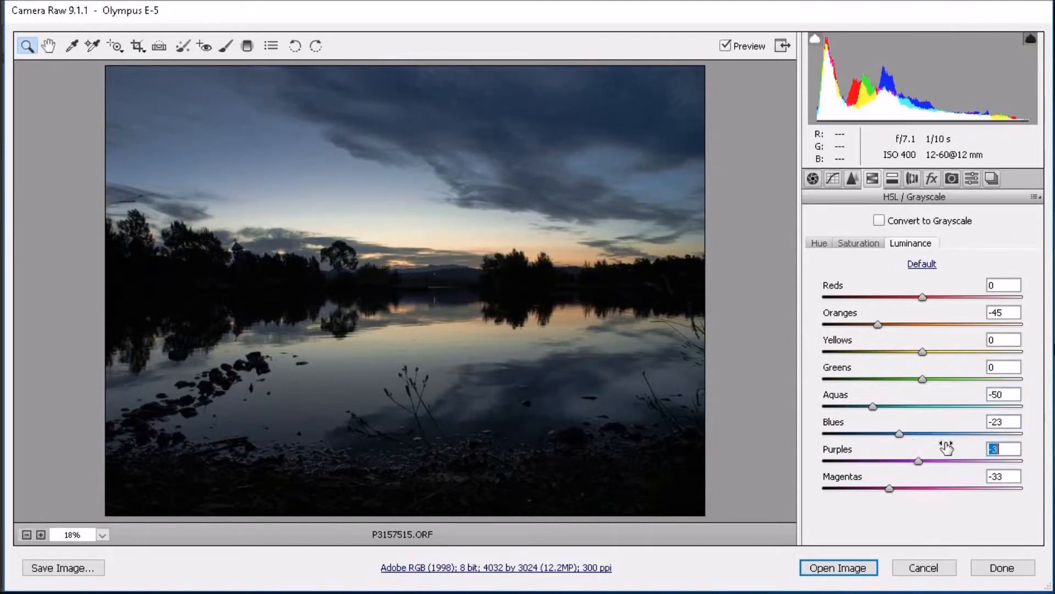
Preview the grayscale conversion and turn it off again, and restore the default HSL hues.
click(819, 242)
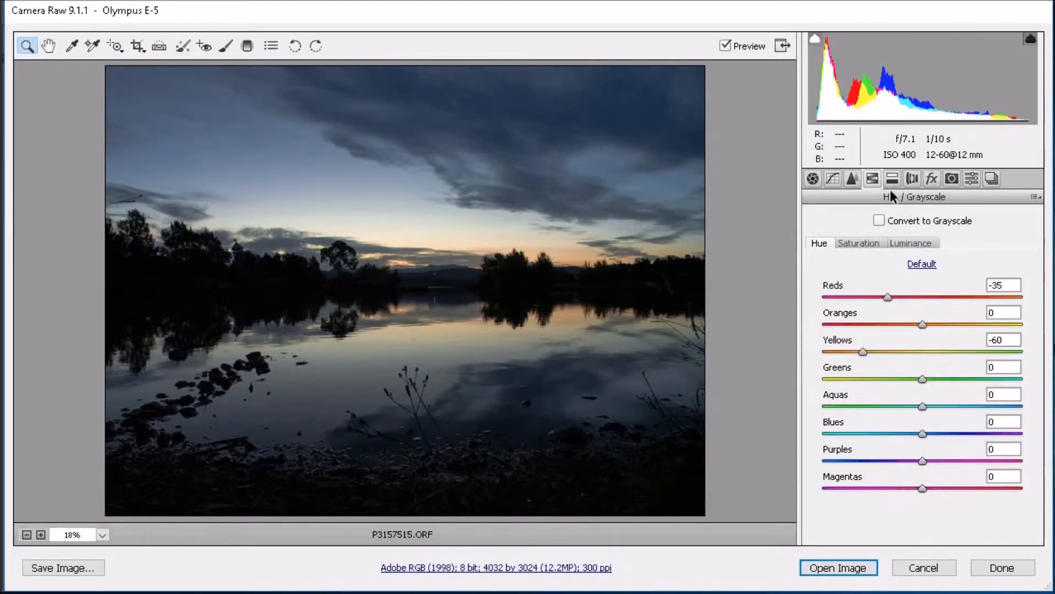
click(880, 220)
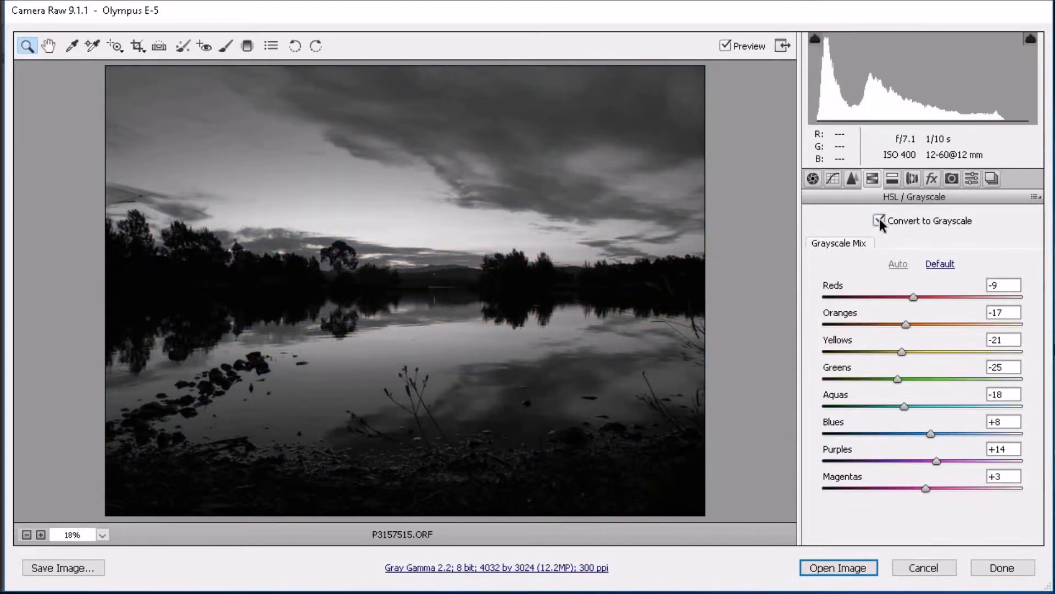
click(880, 220)
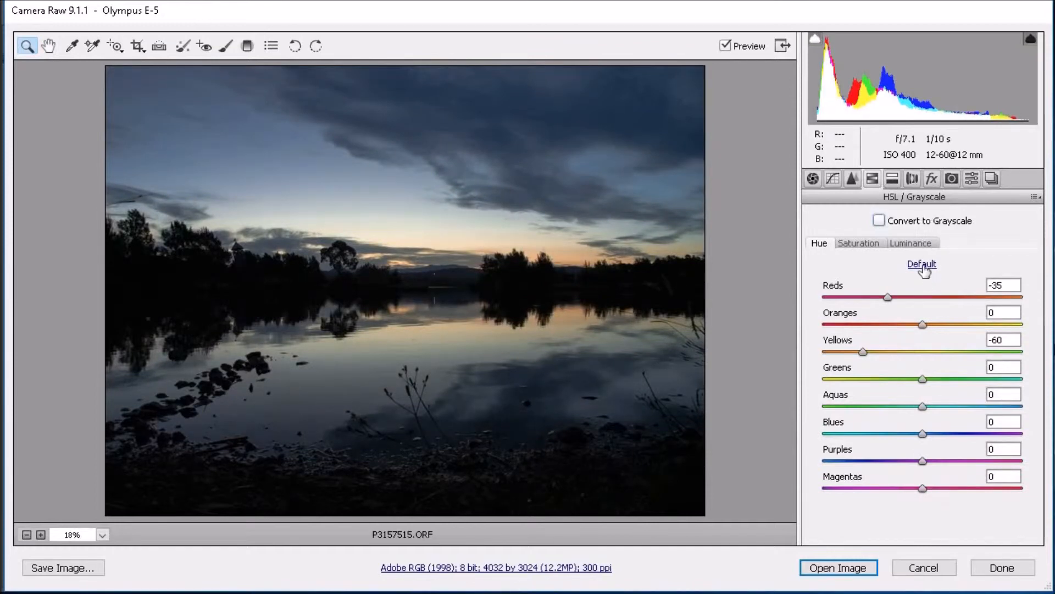
click(923, 266)
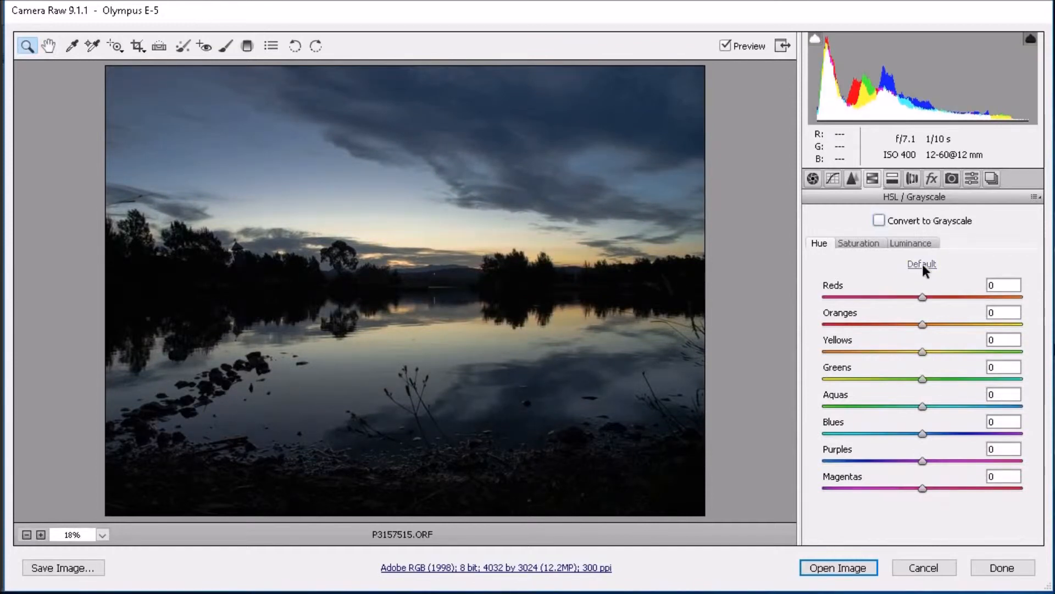
Split-tone the photo with a highlights hue of 0 and saturation of 80, and a shadows hue of 21.
click(894, 177)
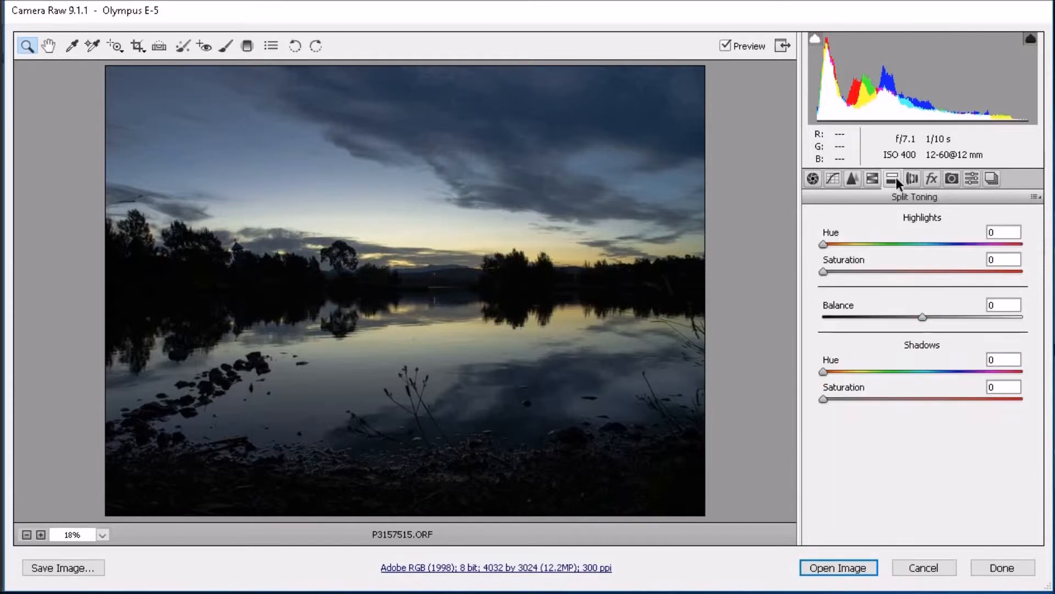
drag(876, 247, 918, 246)
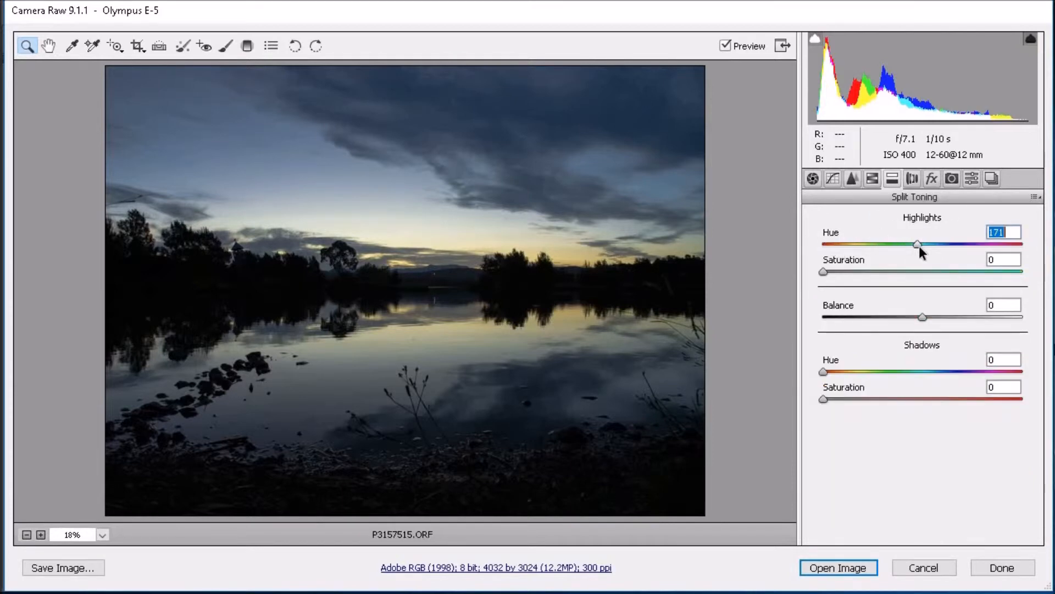
drag(835, 271, 956, 270)
click(912, 242)
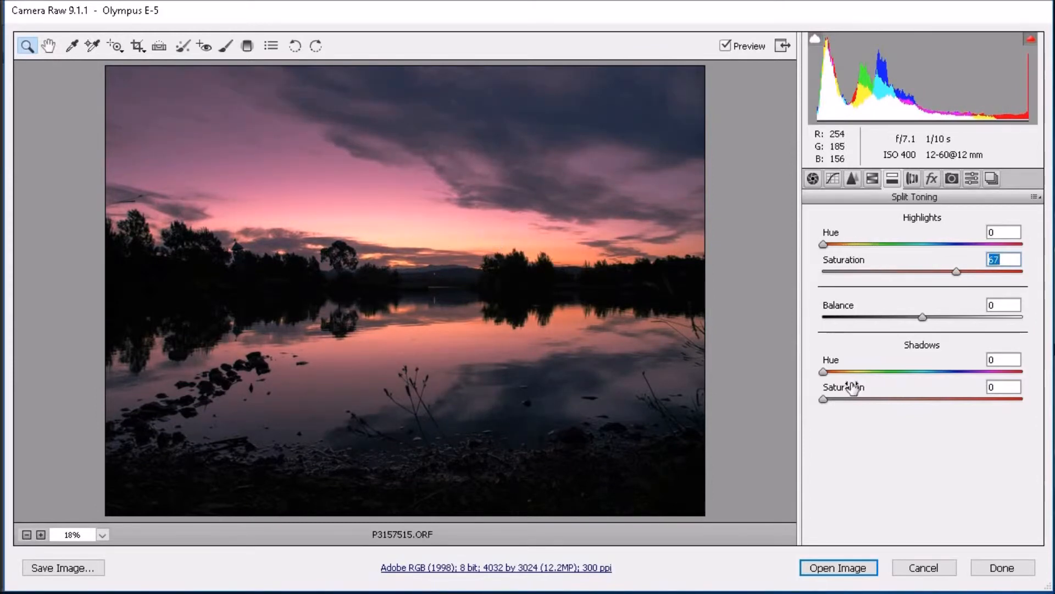
drag(956, 271, 983, 270)
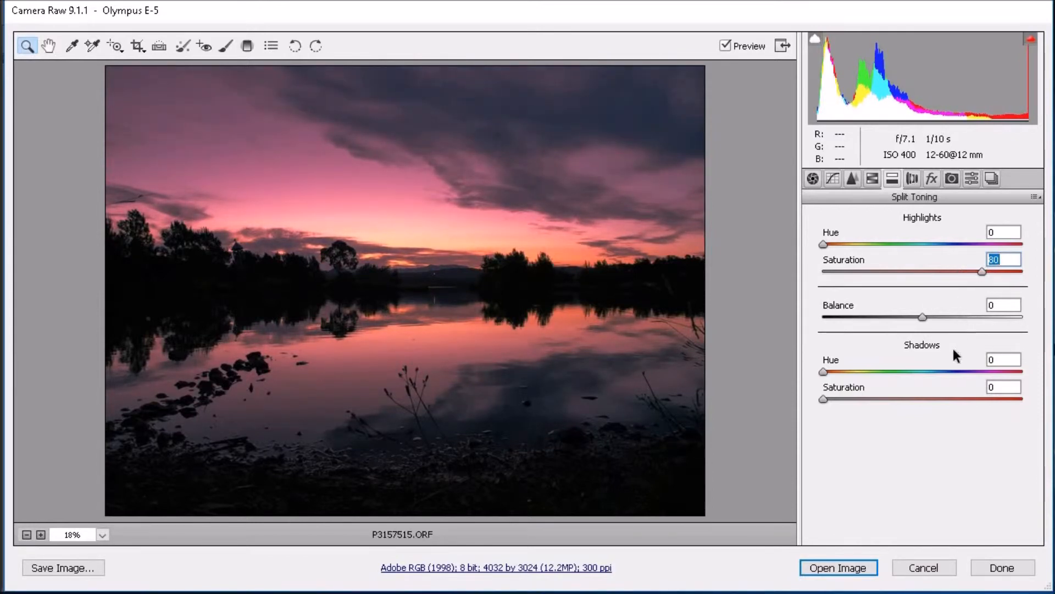
drag(857, 372, 889, 389)
click(873, 371)
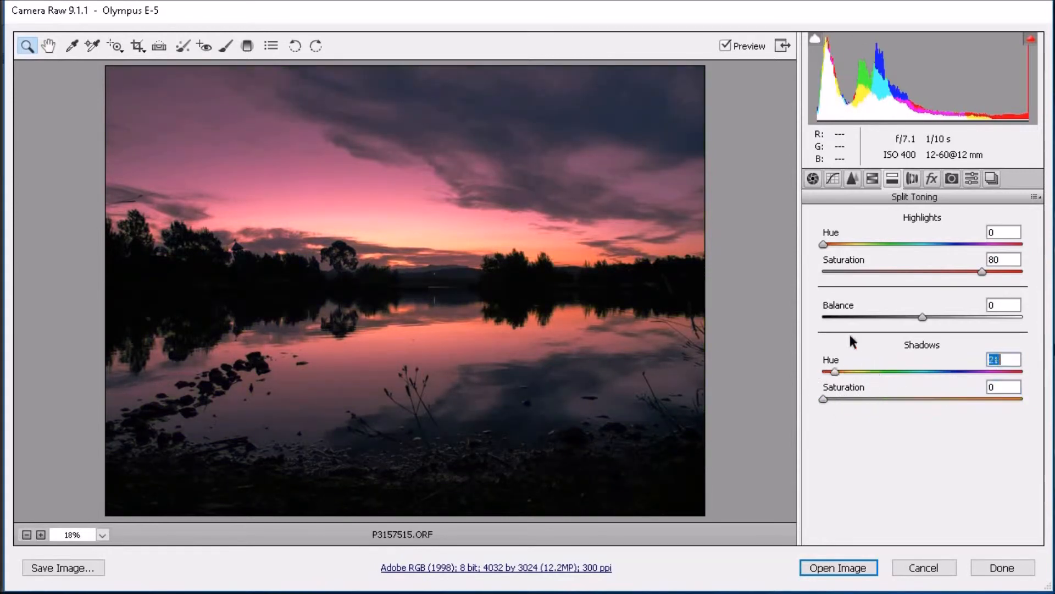
Look through the profile, colour and manual lens corrections, and try out the manual lens vignetting and reset it.
click(913, 179)
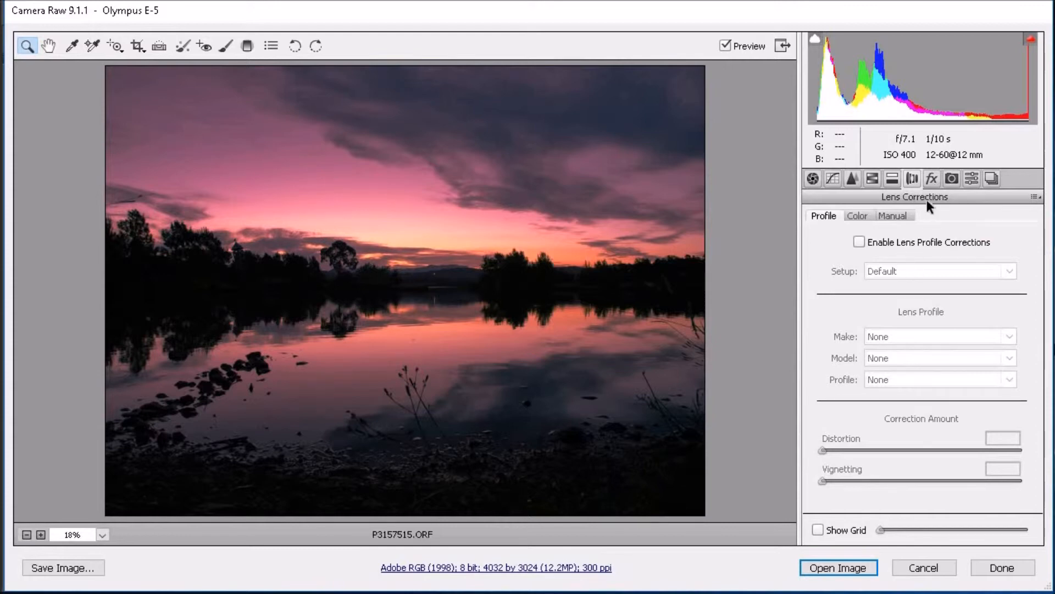
click(857, 215)
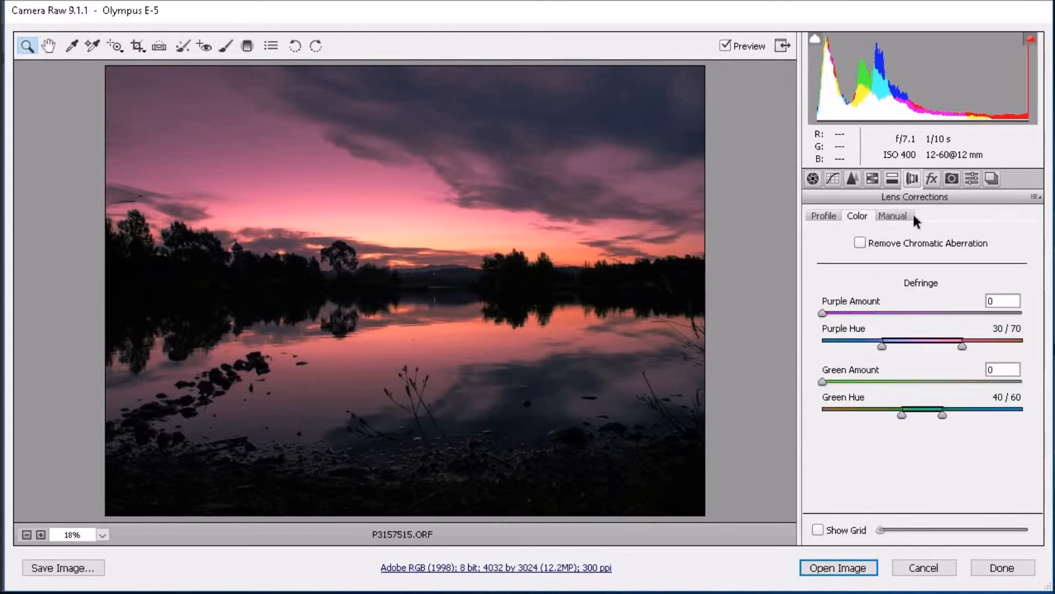
click(896, 215)
click(861, 215)
click(892, 216)
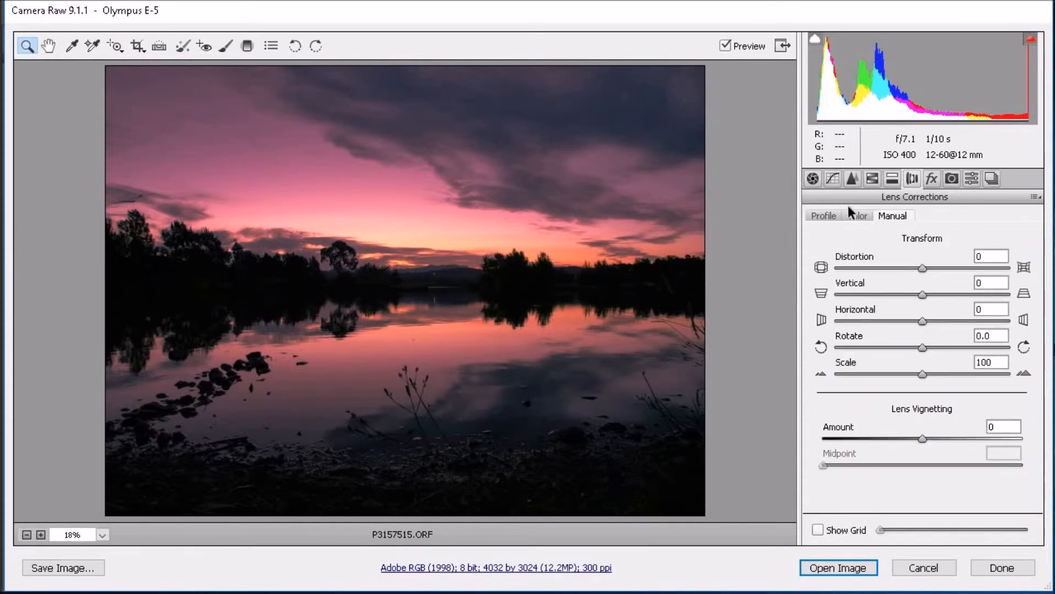
click(831, 213)
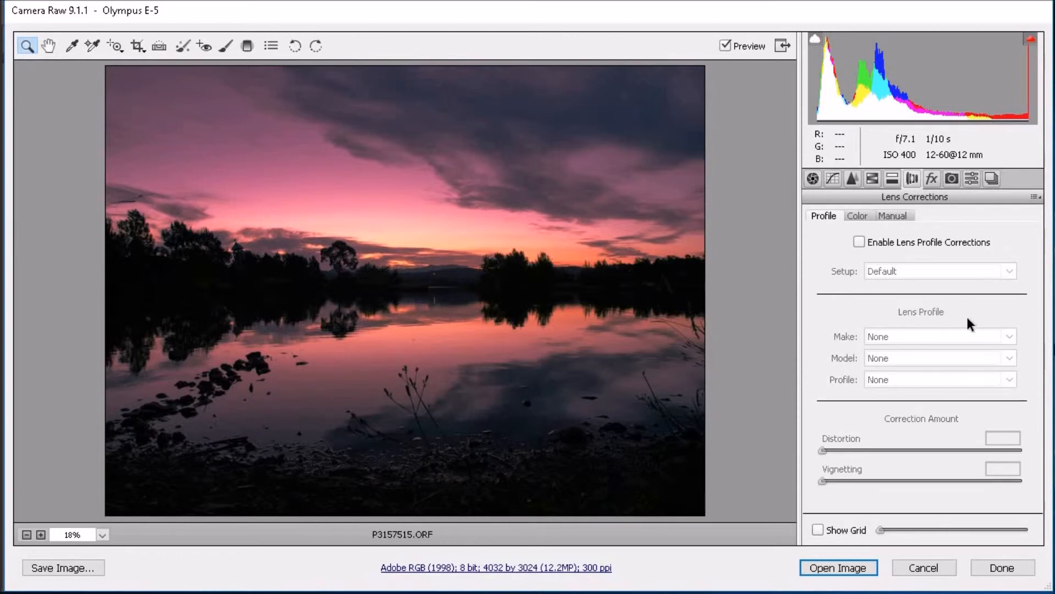
click(858, 215)
click(894, 215)
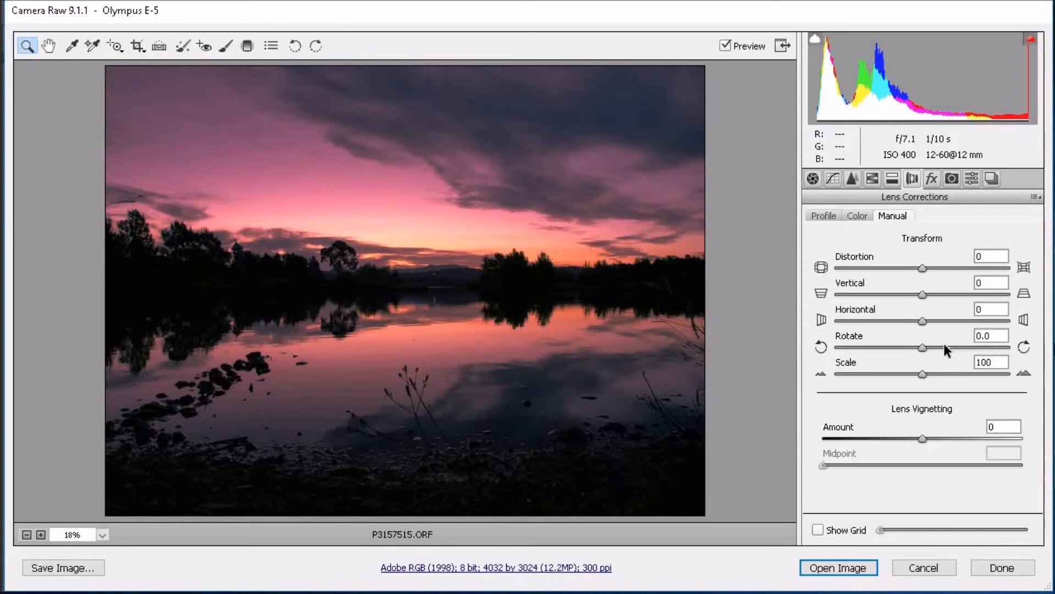
drag(922, 440, 843, 465)
drag(907, 466, 921, 437)
Try the grain effect and return its amount to 0, and set the post-crop vignetting to amount -4 and midpoint 30.
click(930, 177)
drag(832, 248, 1025, 267)
text(00)
key(Return)
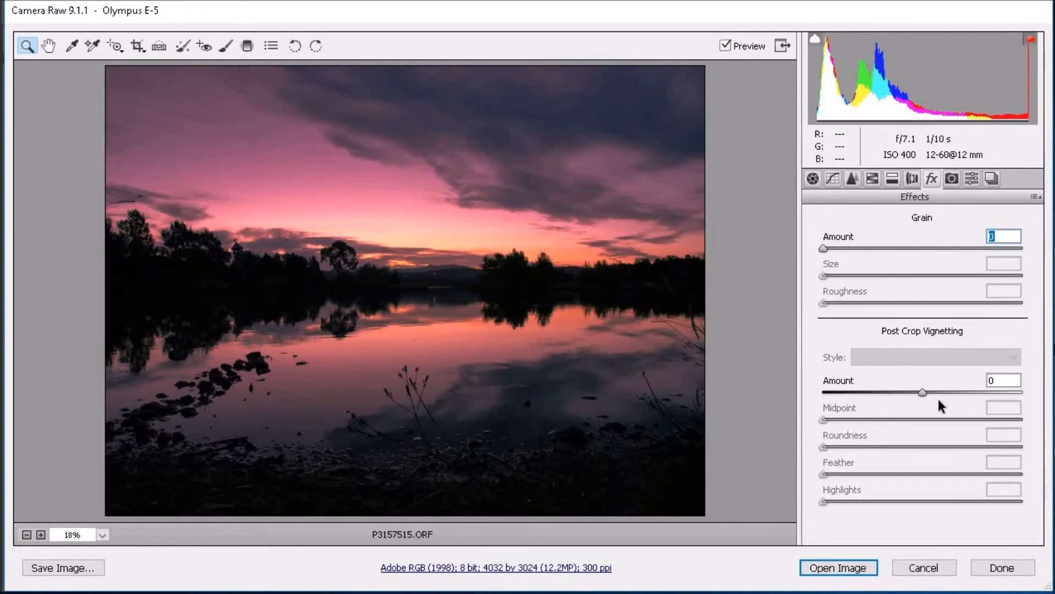
drag(921, 392, 800, 396)
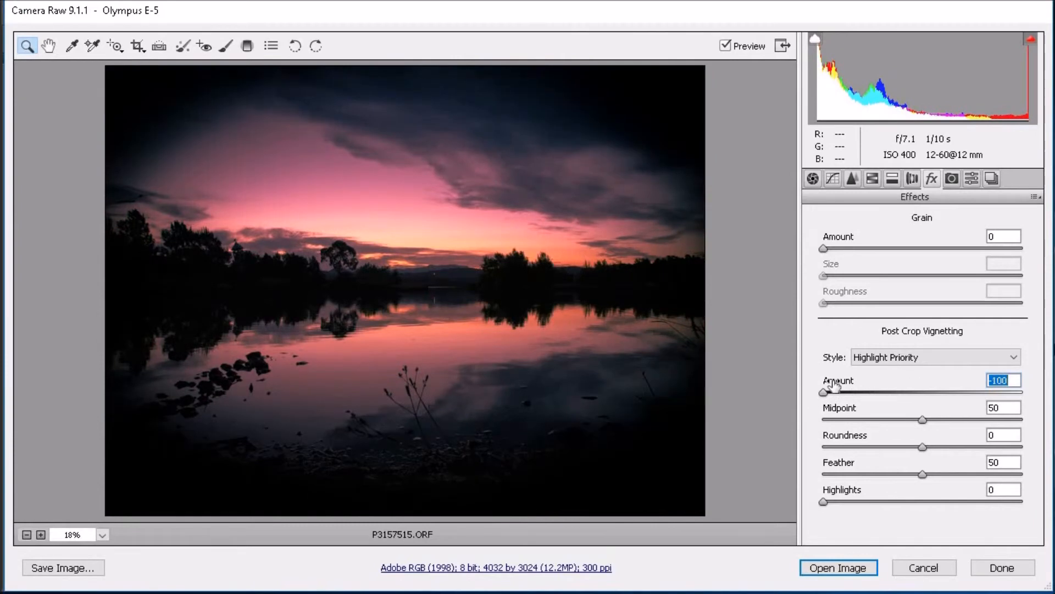
drag(824, 392, 880, 420)
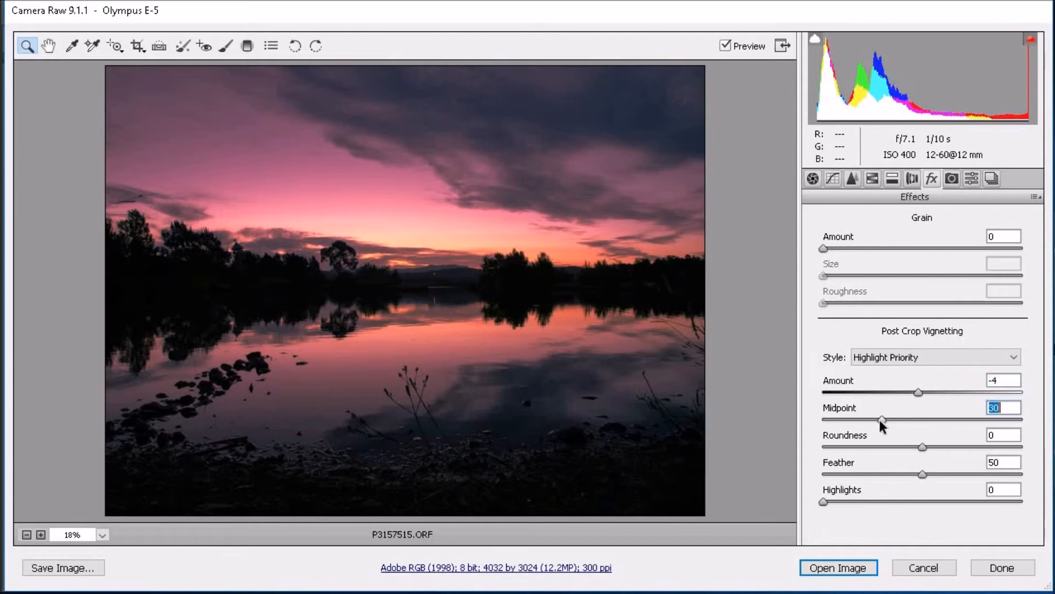
click(951, 179)
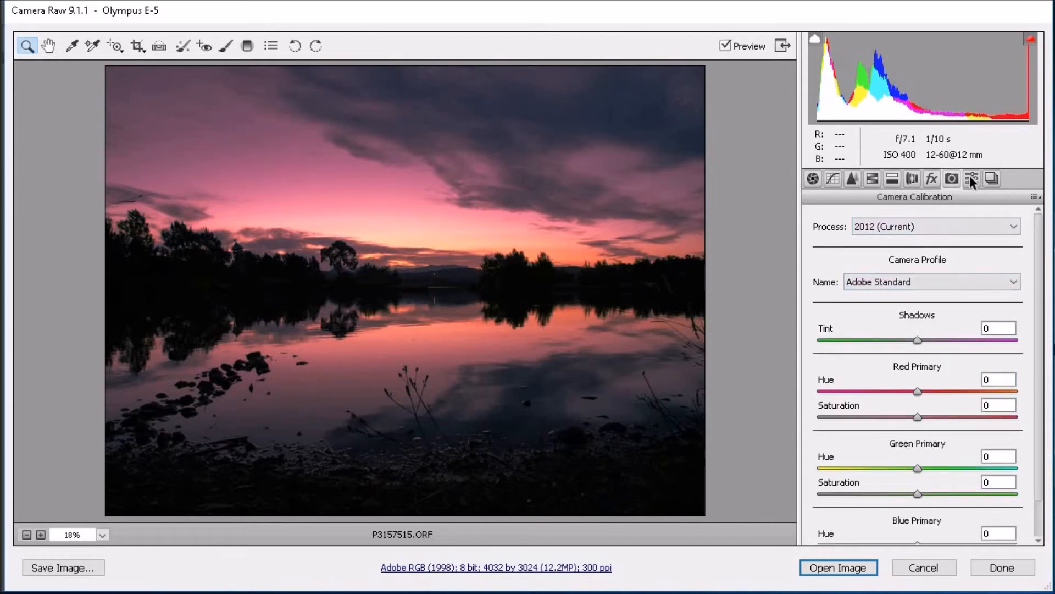
click(972, 180)
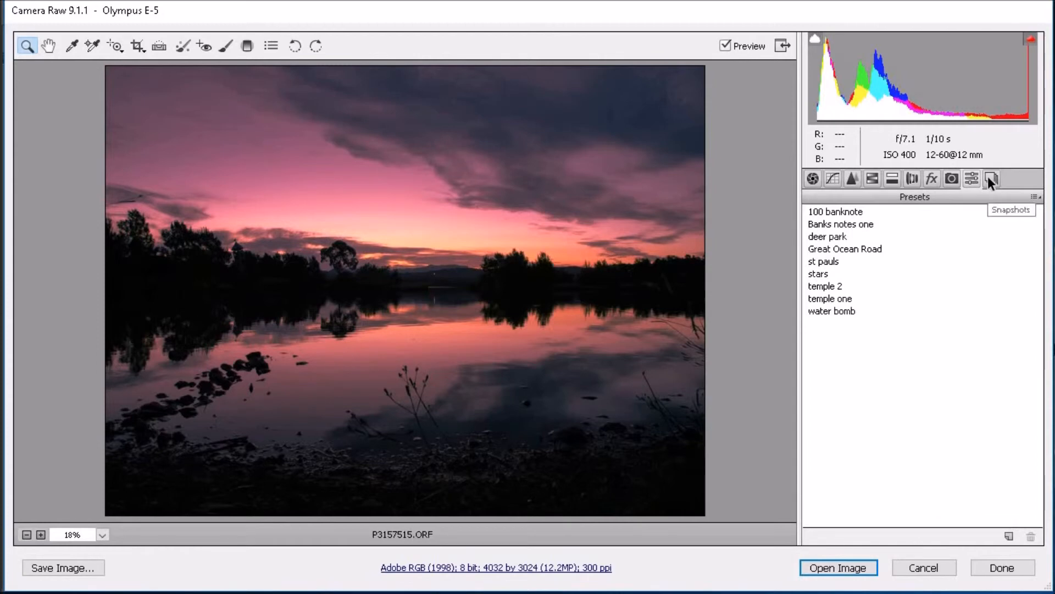
click(989, 177)
Save all of the current develop settings as a Camera Raw settings file named "Raw camera test lake".
click(1035, 196)
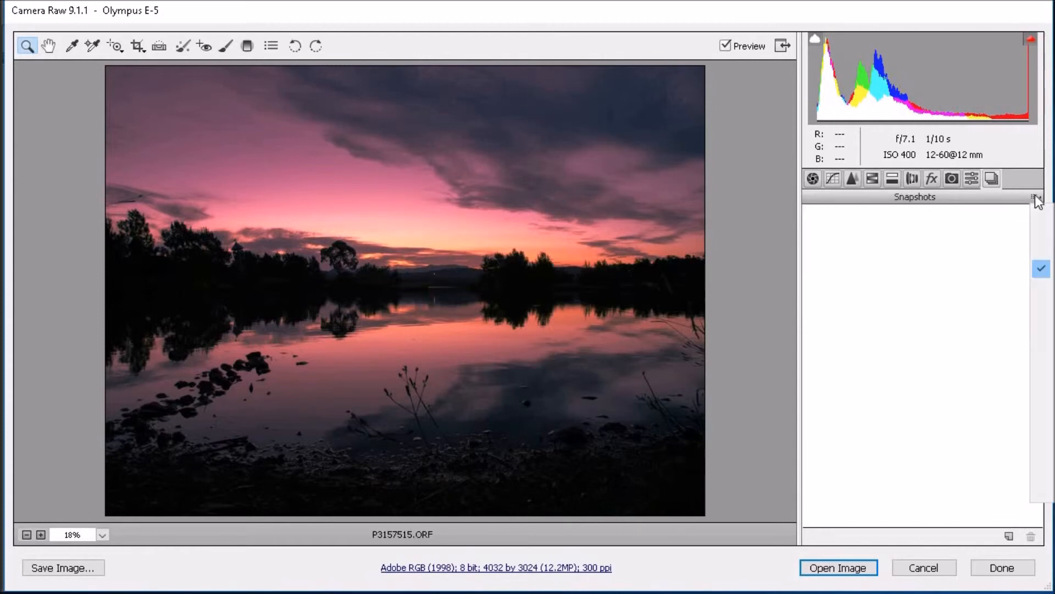
mouse_move(1042, 311)
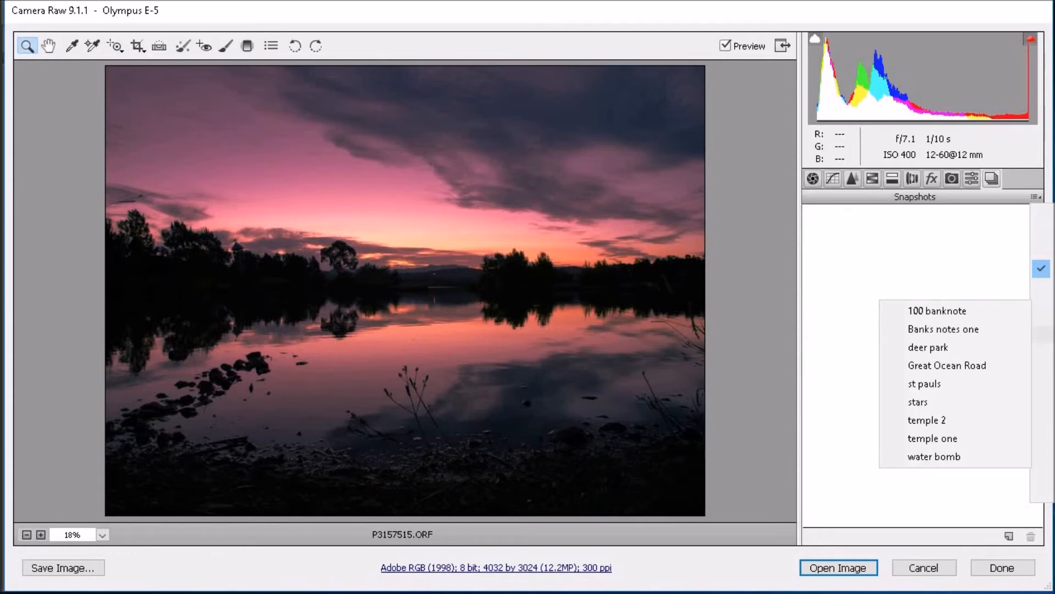
click(1042, 449)
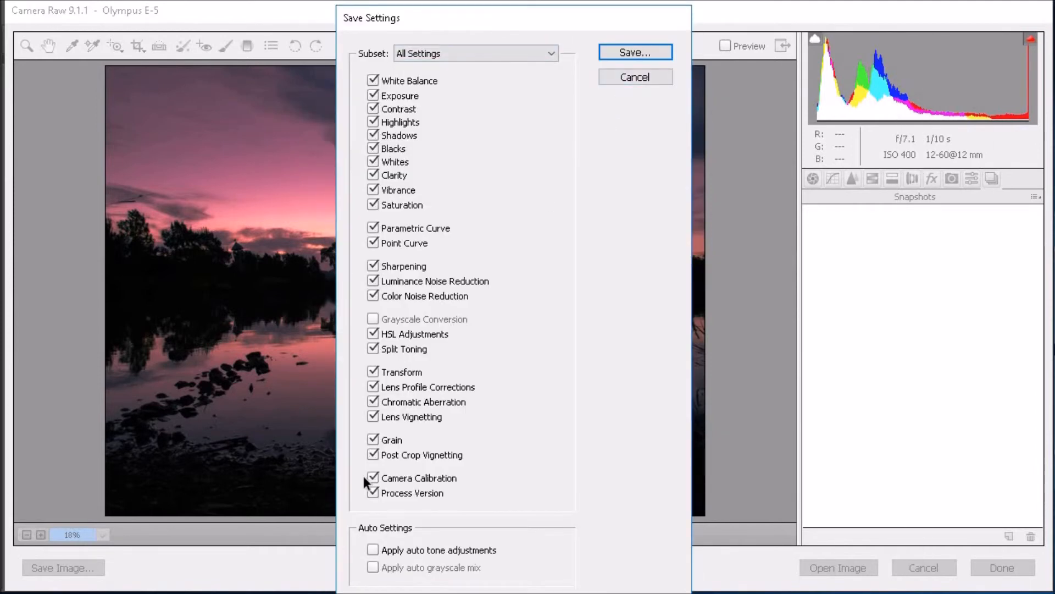
click(631, 53)
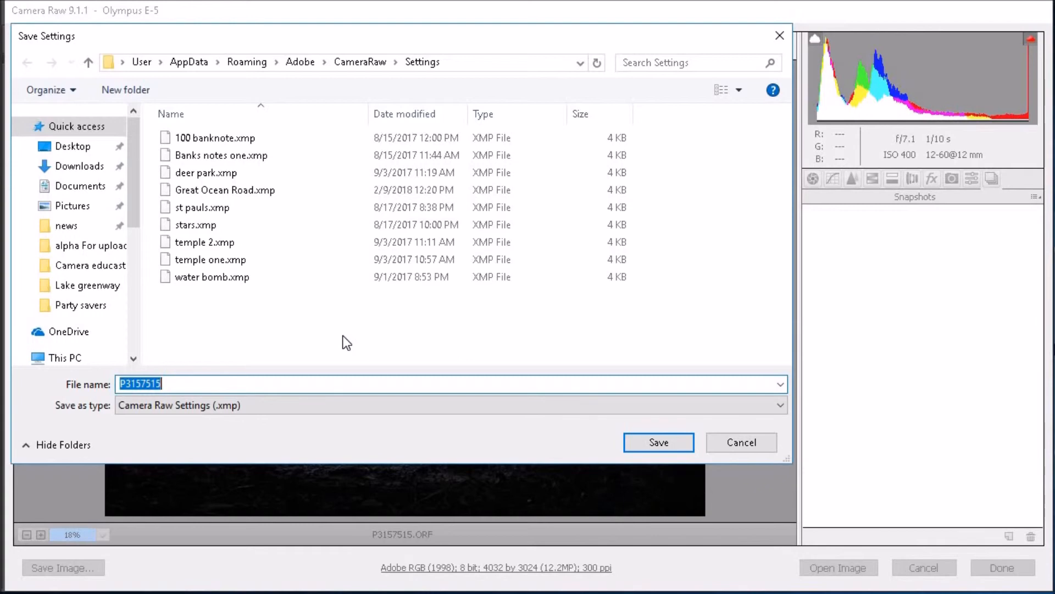
text(Raw c)
text(amer)
text(test)
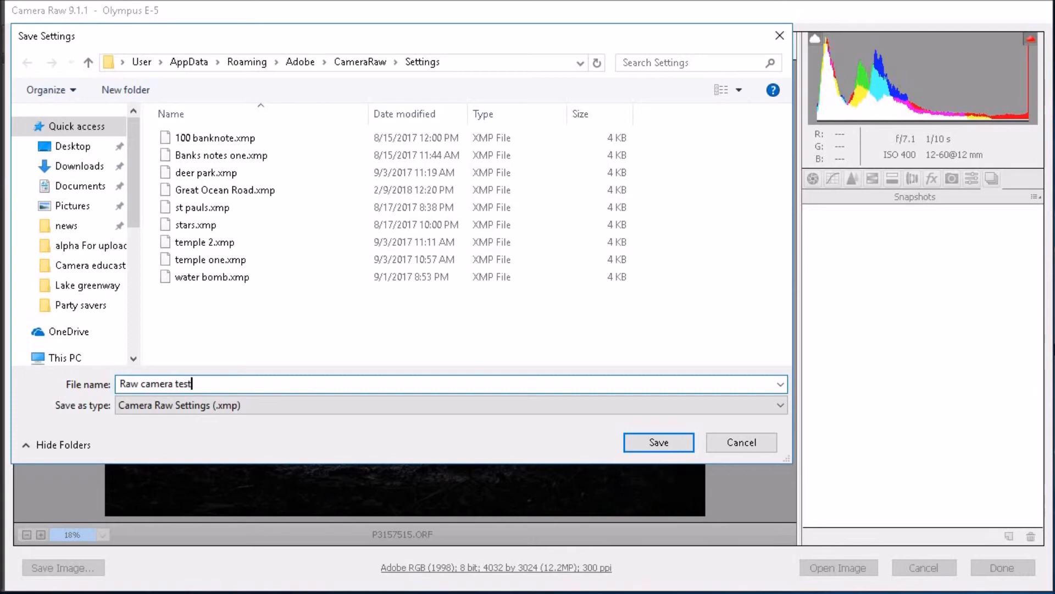
text( liake)
click(659, 443)
Check the list of applicable presets for "Raw camera test lake", and open the developed image in Photoshop.
click(1036, 197)
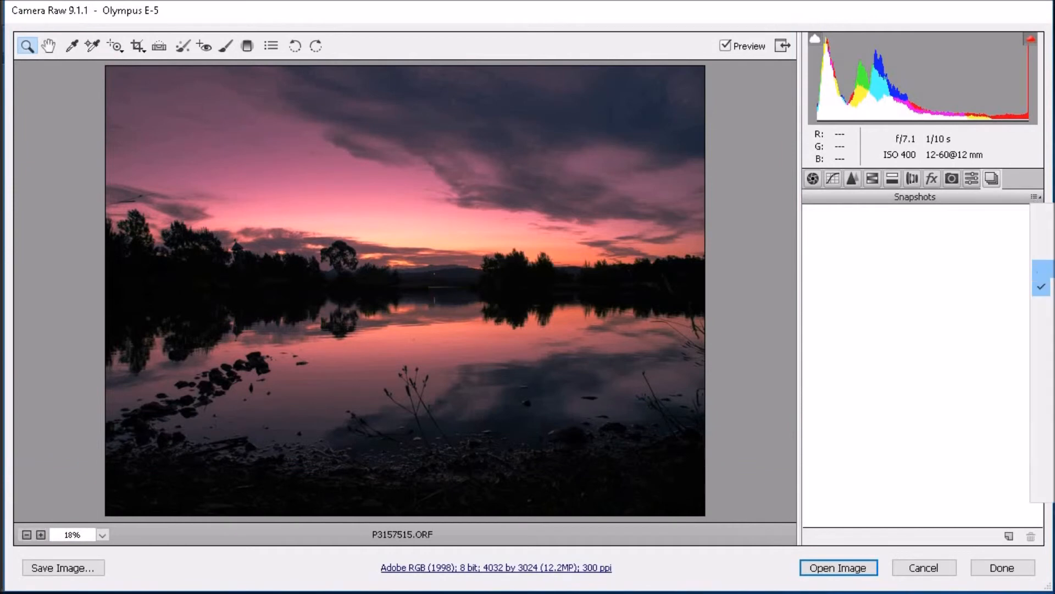
mouse_move(1041, 311)
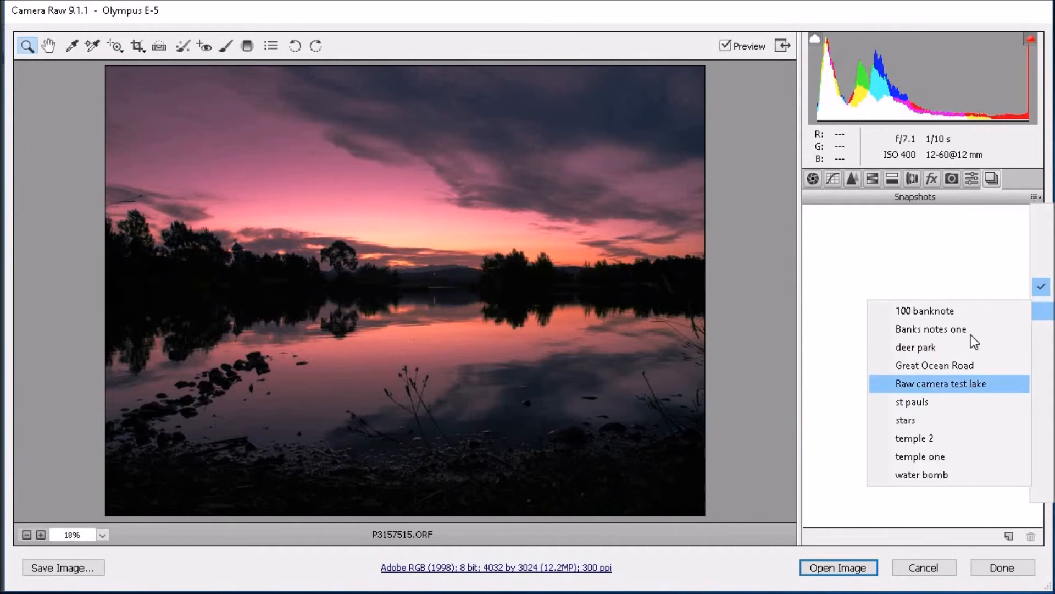
click(893, 238)
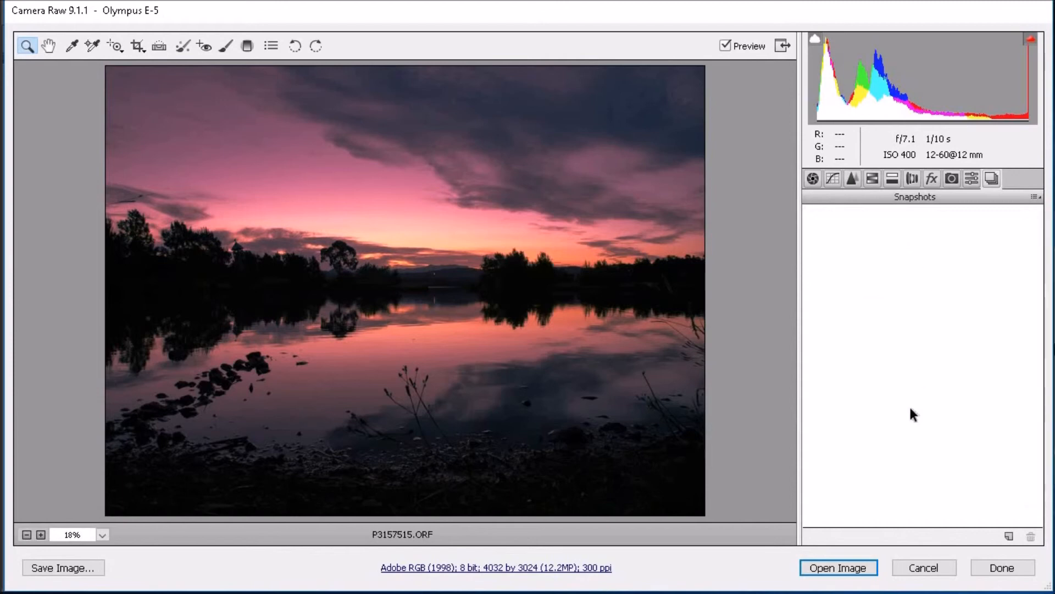
click(850, 567)
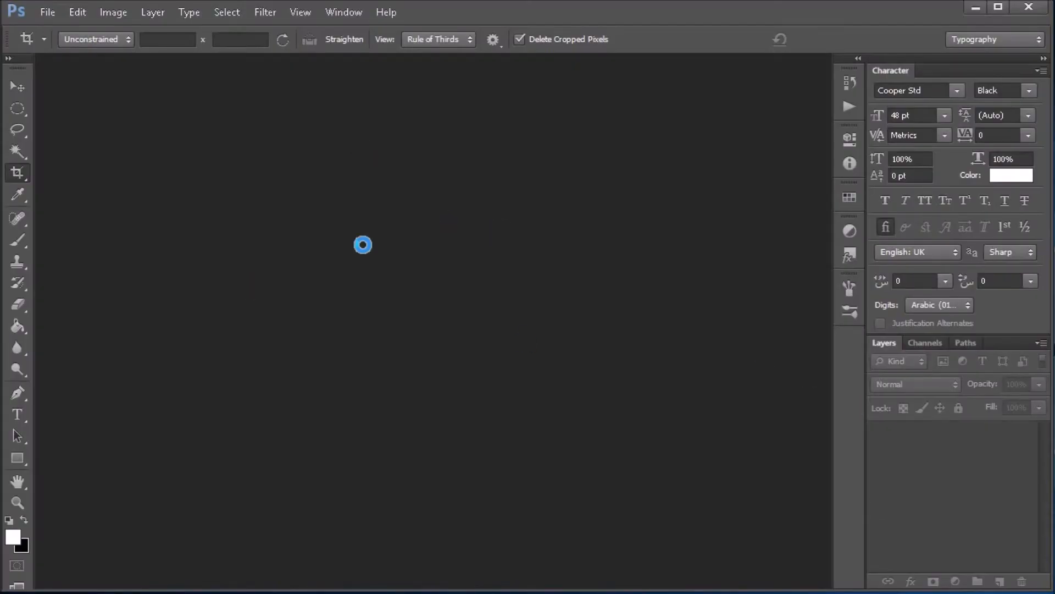